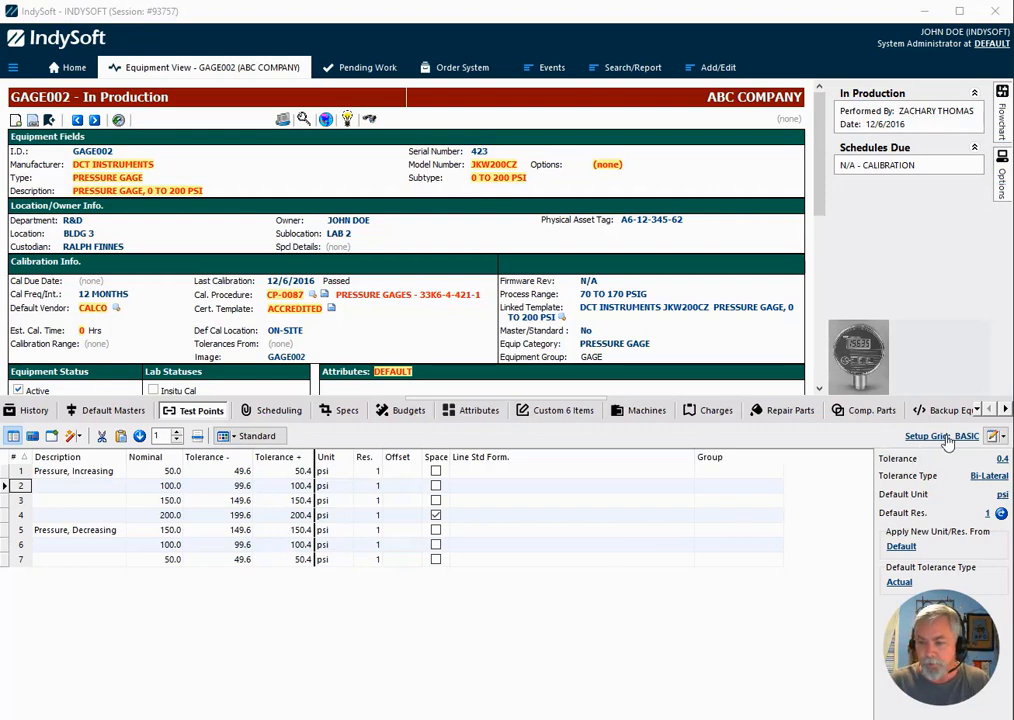
# Customize the setup grid fields by adding the SOOT column between the Space and Line Std Form. columns.
pyautogui.rightClick(775, 486)
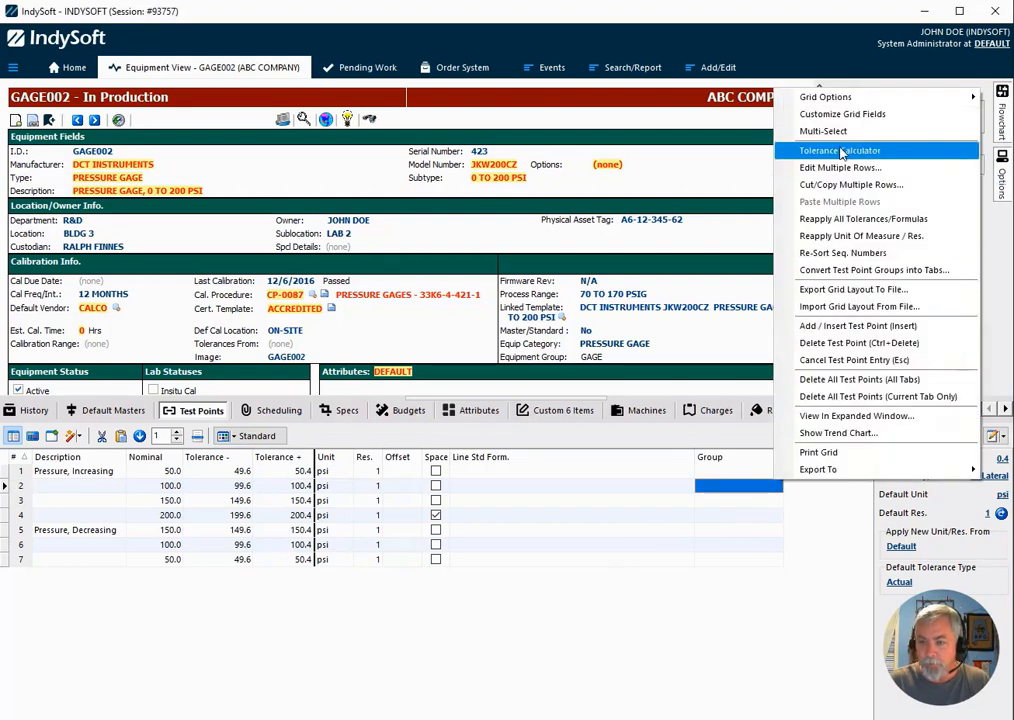
pyautogui.click(845, 114)
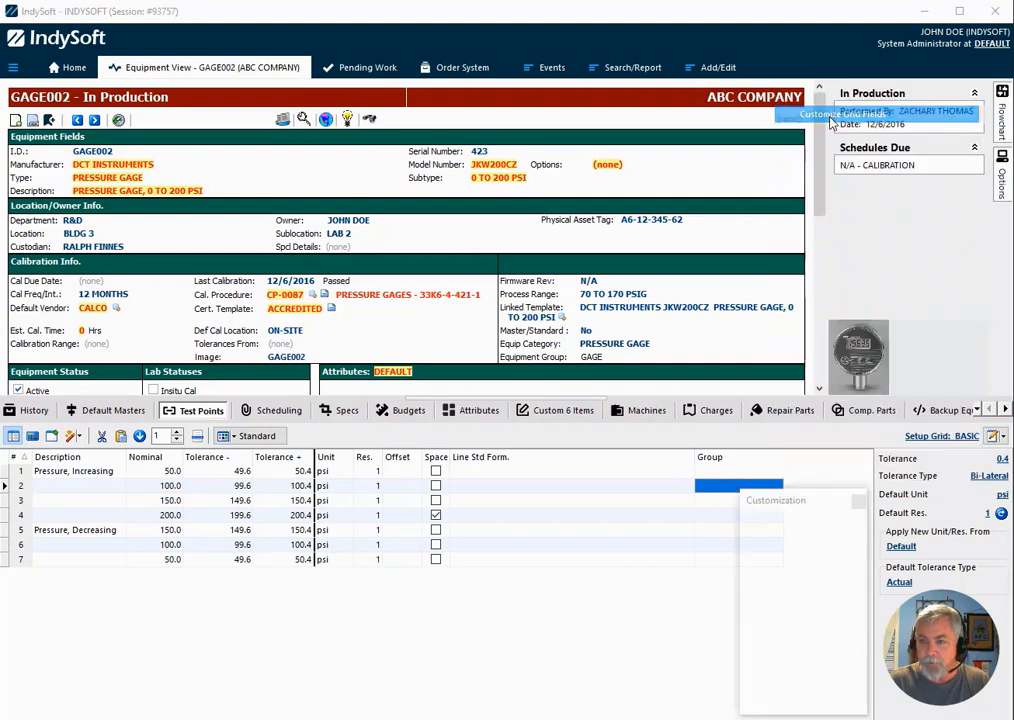
pyautogui.click(798, 522)
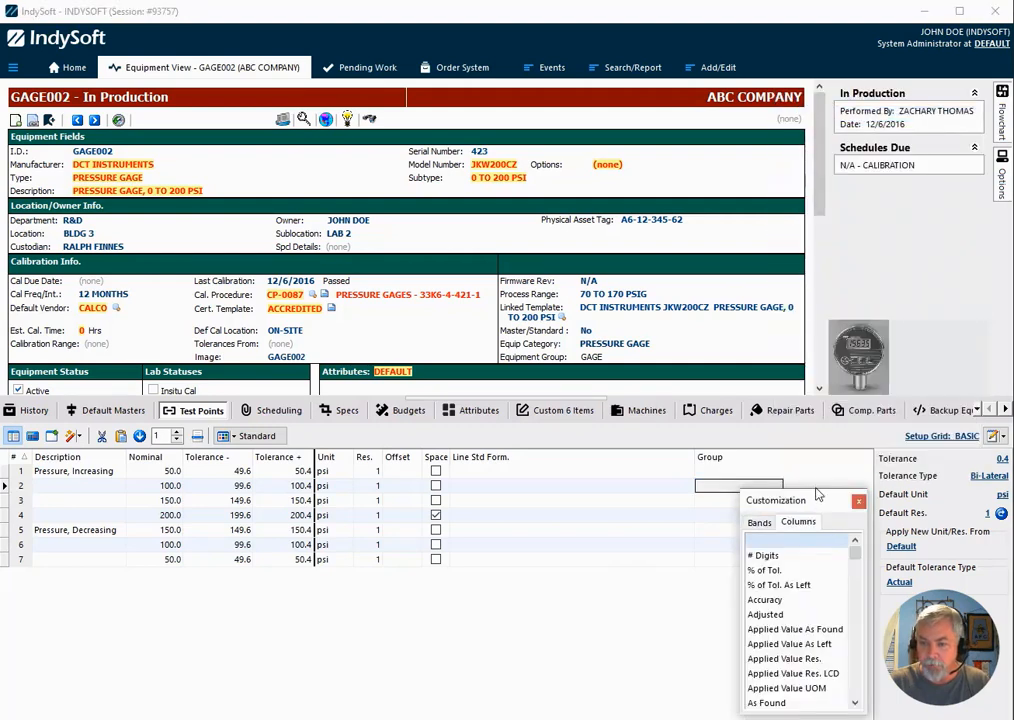
pyautogui.moveTo(816, 491); pyautogui.dragTo(816, 165)
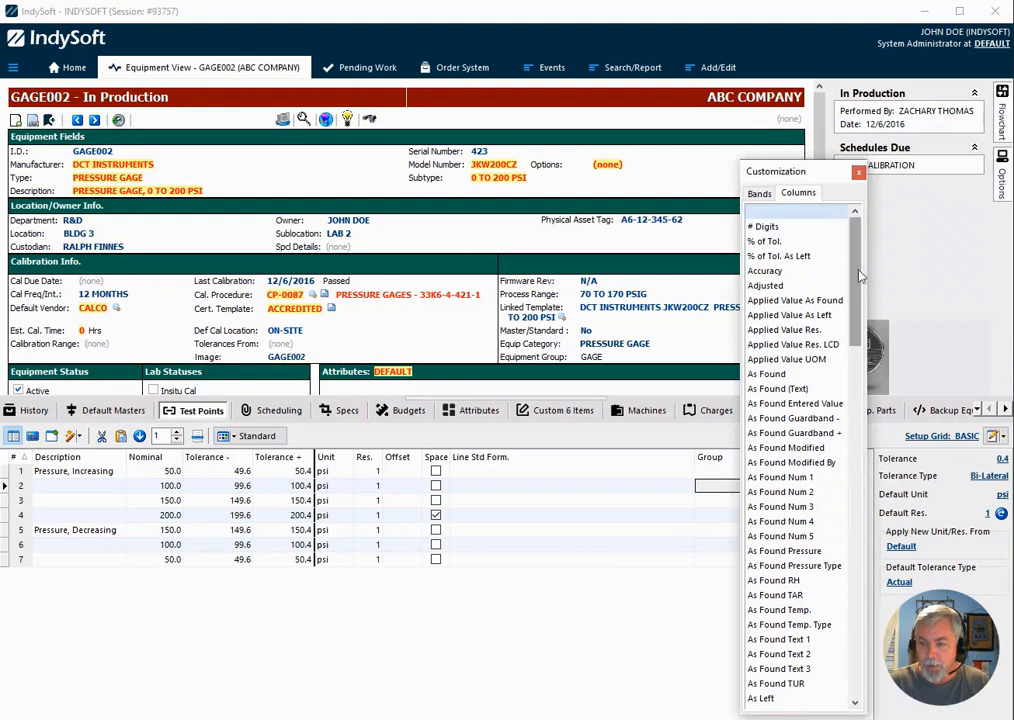
pyautogui.moveTo(858, 290); pyautogui.dragTo(859, 600)
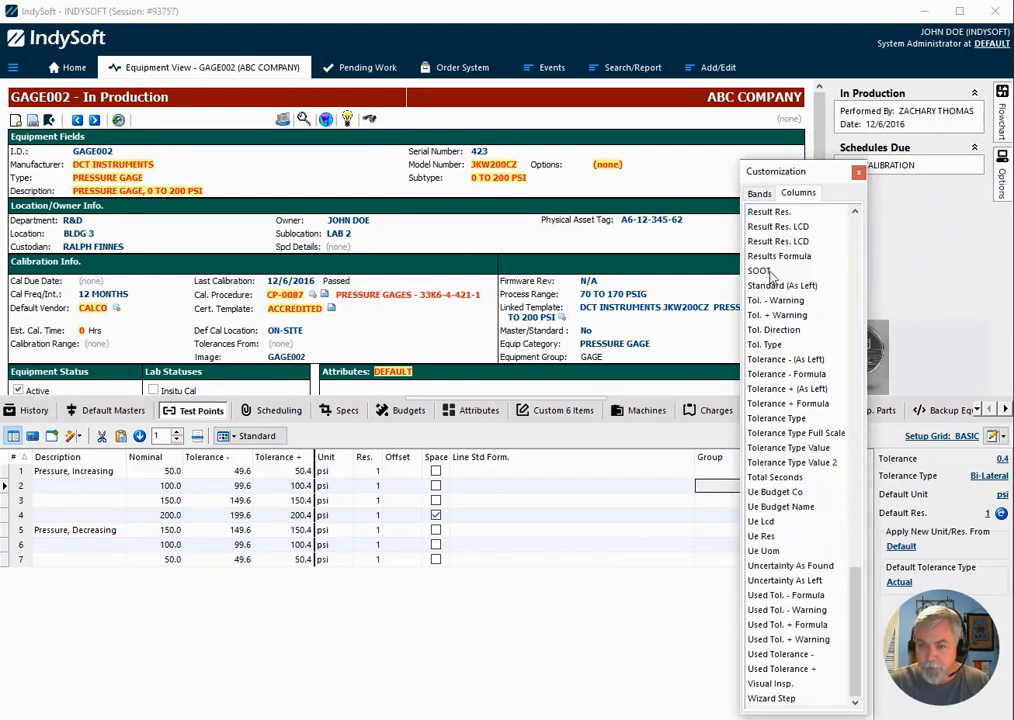
pyautogui.moveTo(759, 271); pyautogui.dragTo(491, 456)
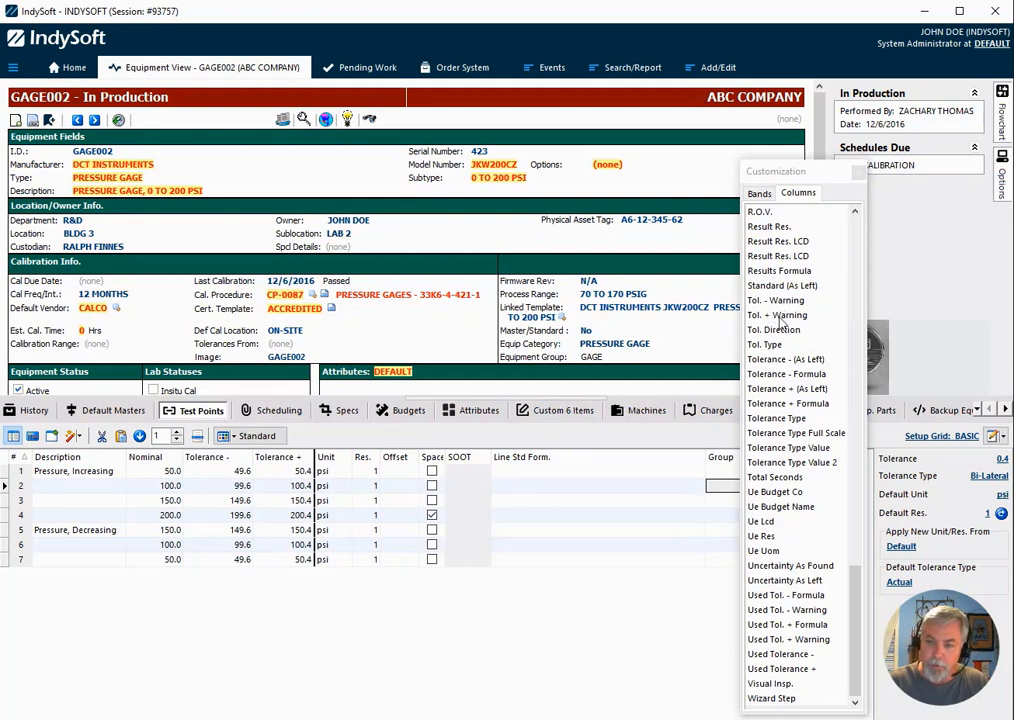
# Add the Tol. - Warning and Tol. + Warning columns after SOOT, adjust their widths, and close the grid customization.
pyautogui.click(777, 302)
pyautogui.moveTo(777, 302); pyautogui.dragTo(490, 458)
pyautogui.moveTo(785, 320); pyautogui.dragTo(568, 457)
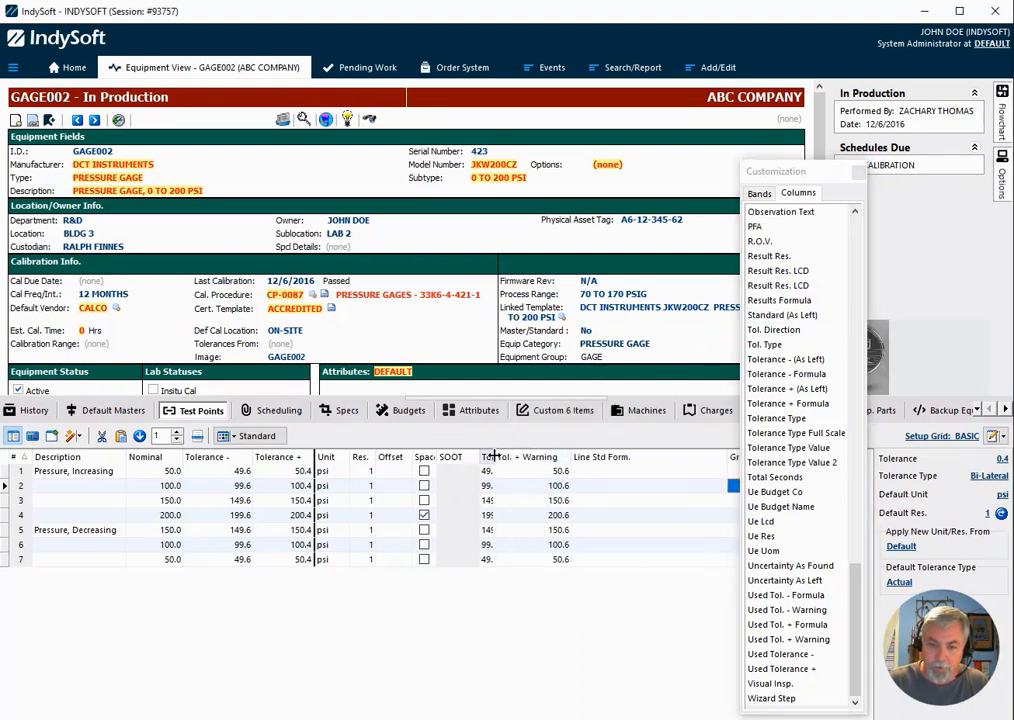
pyautogui.moveTo(501, 457); pyautogui.dragTo(527, 457)
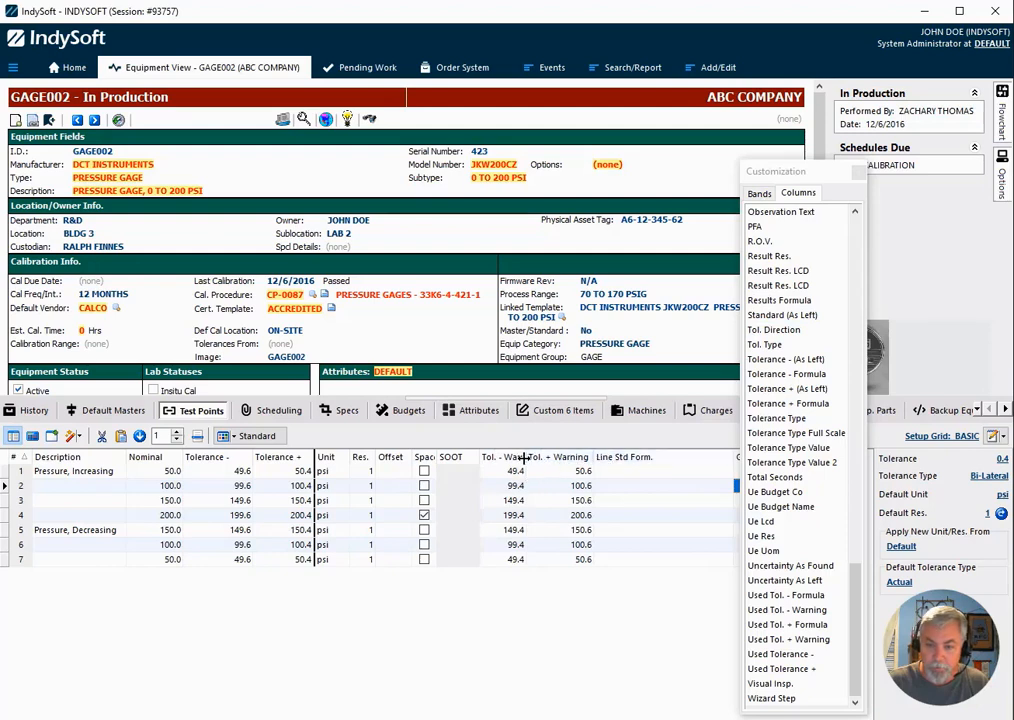
pyautogui.moveTo(592, 457); pyautogui.dragTo(571, 457)
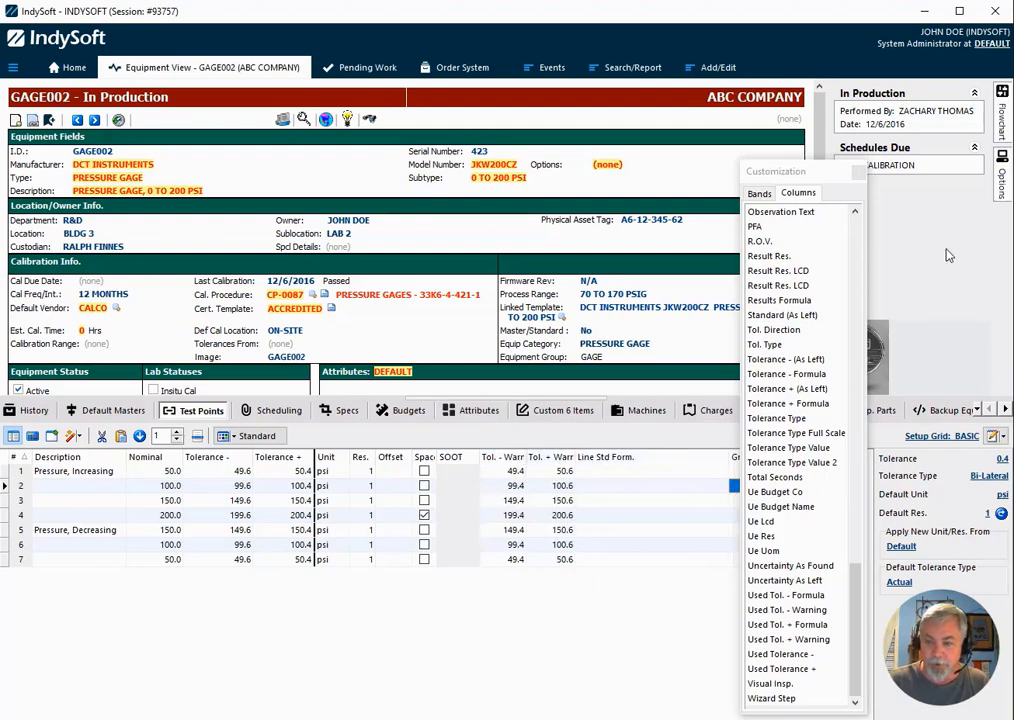
pyautogui.click(859, 173)
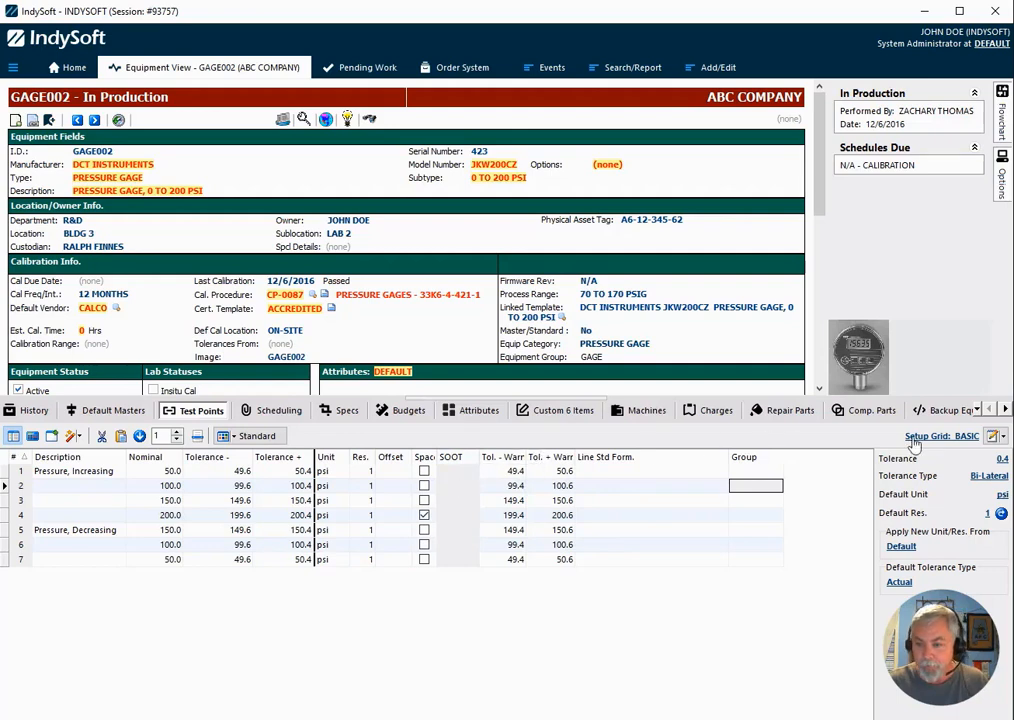
# Save the customized setup grid layout as a new grid setting named BASIC WITH SOOT.
pyautogui.click(1003, 437)
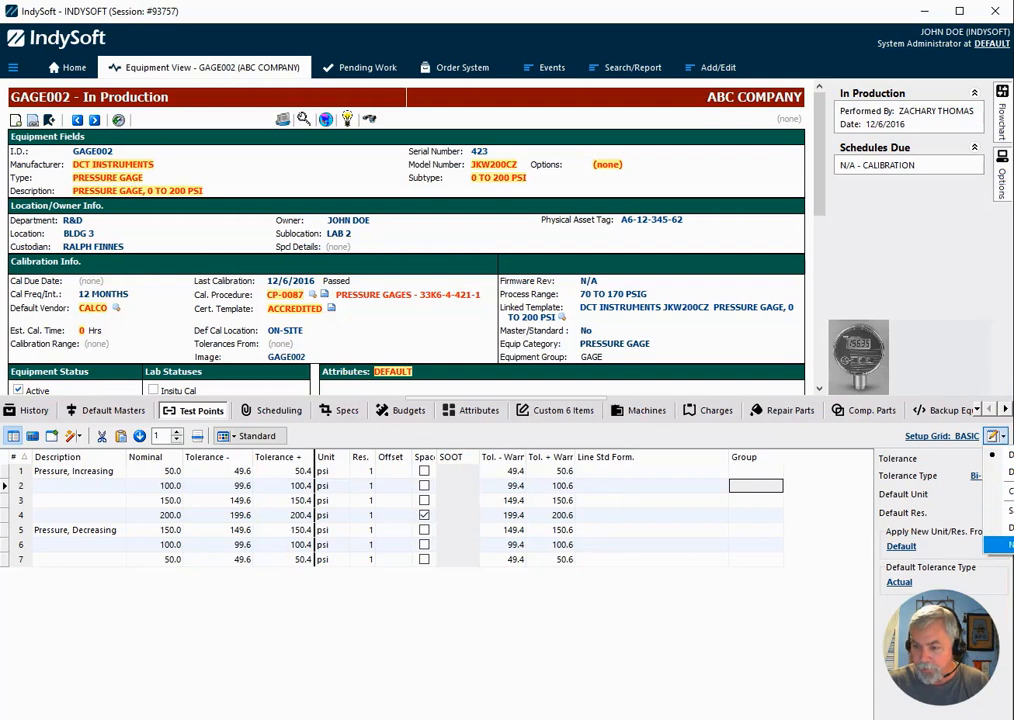
pyautogui.click(1000, 545)
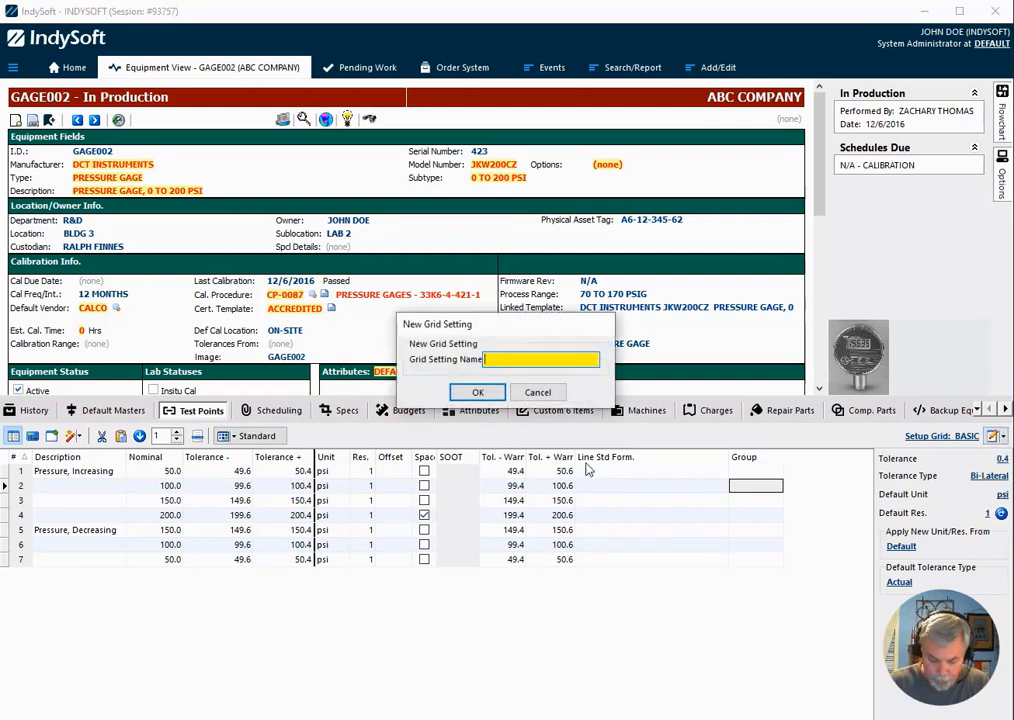
pyautogui.write('BASIC WITH SOOT')
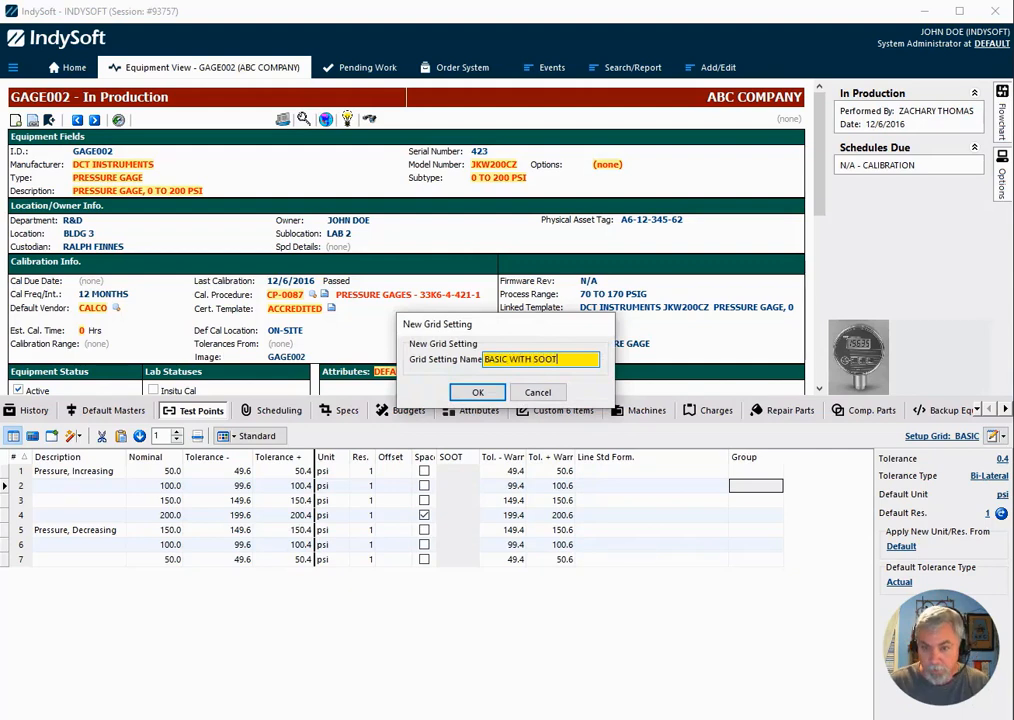
pyautogui.press('Return')
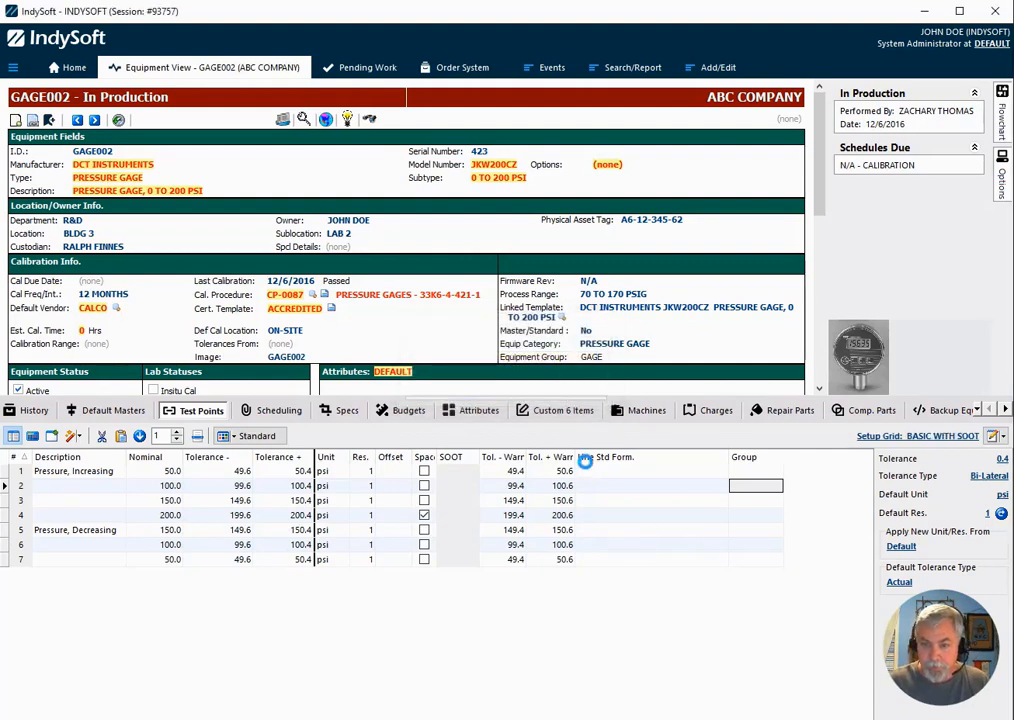
# Display the results grid and add the SOOT column between Custom 1 and R.O.V.
pyautogui.click(1003, 438)
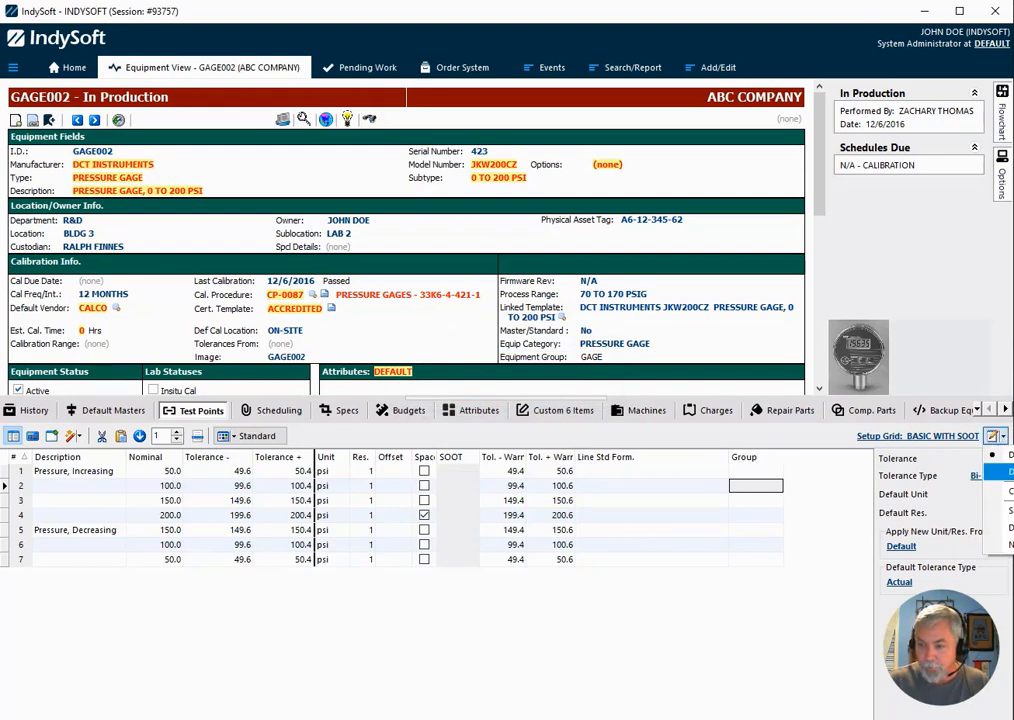
pyautogui.click(1003, 472)
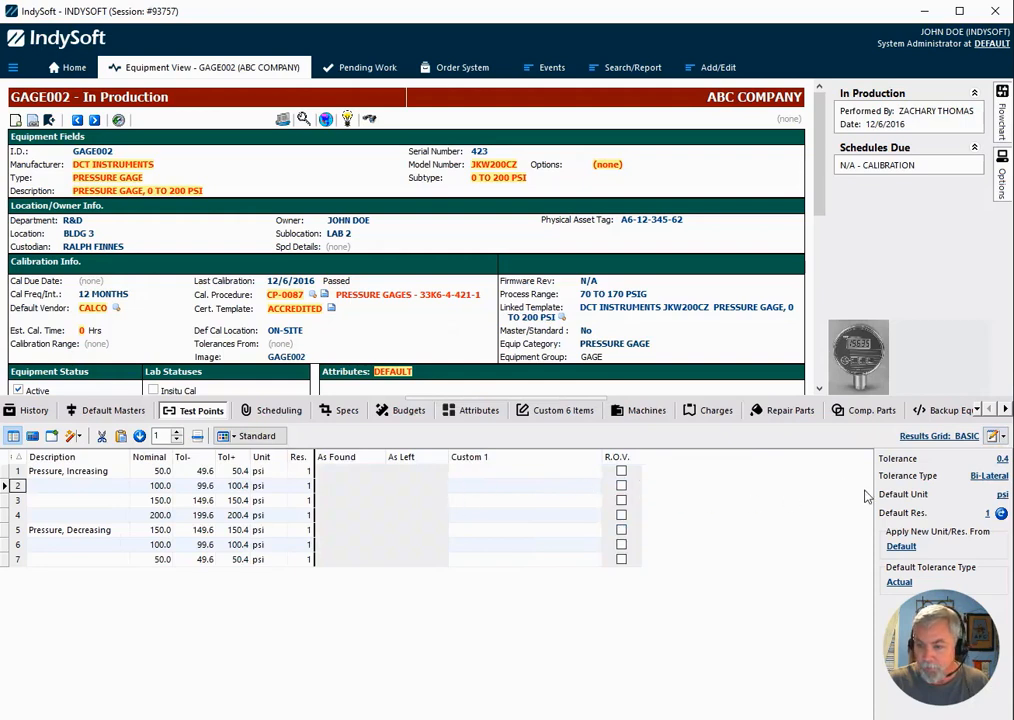
pyautogui.rightClick(806, 496)
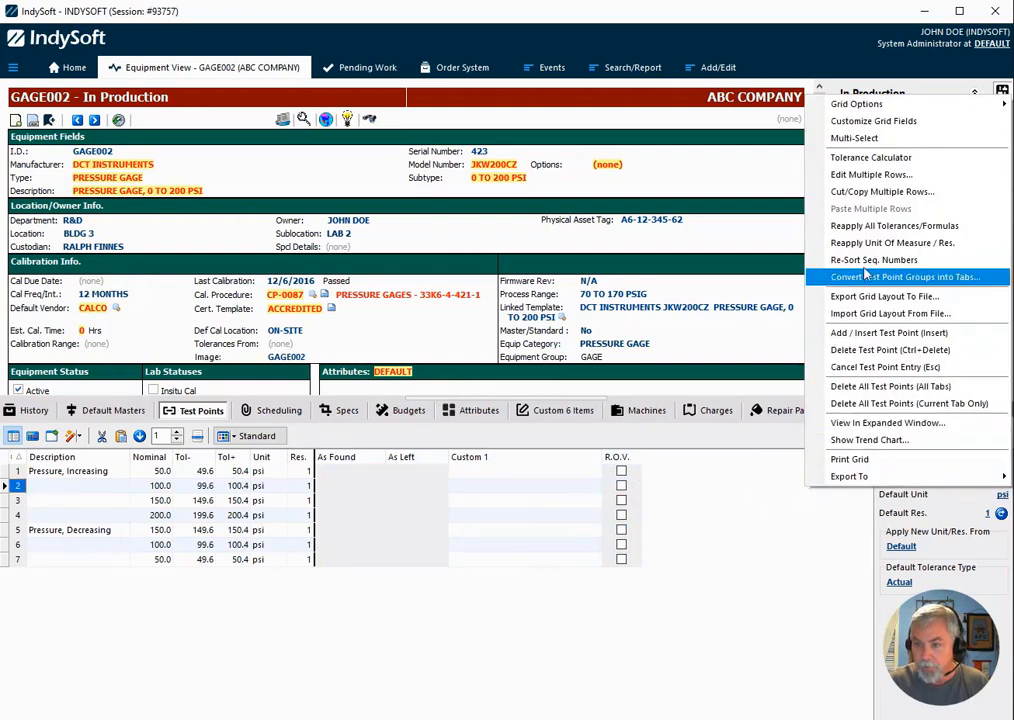
pyautogui.click(860, 121)
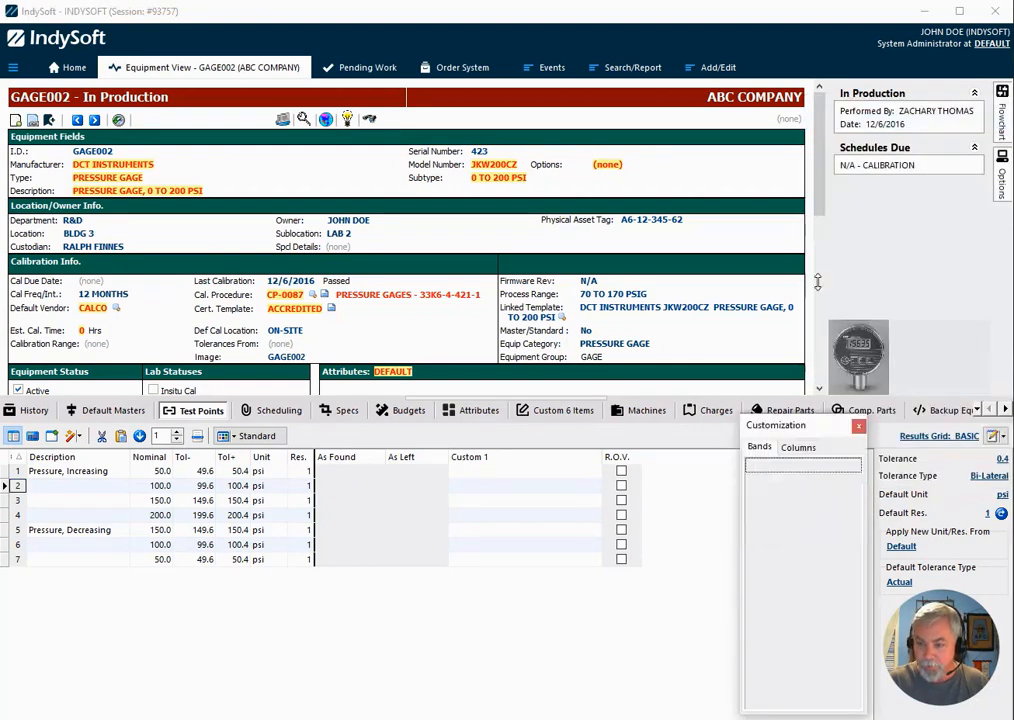
pyautogui.moveTo(818, 282); pyautogui.dragTo(820, 160)
pyautogui.click(815, 193)
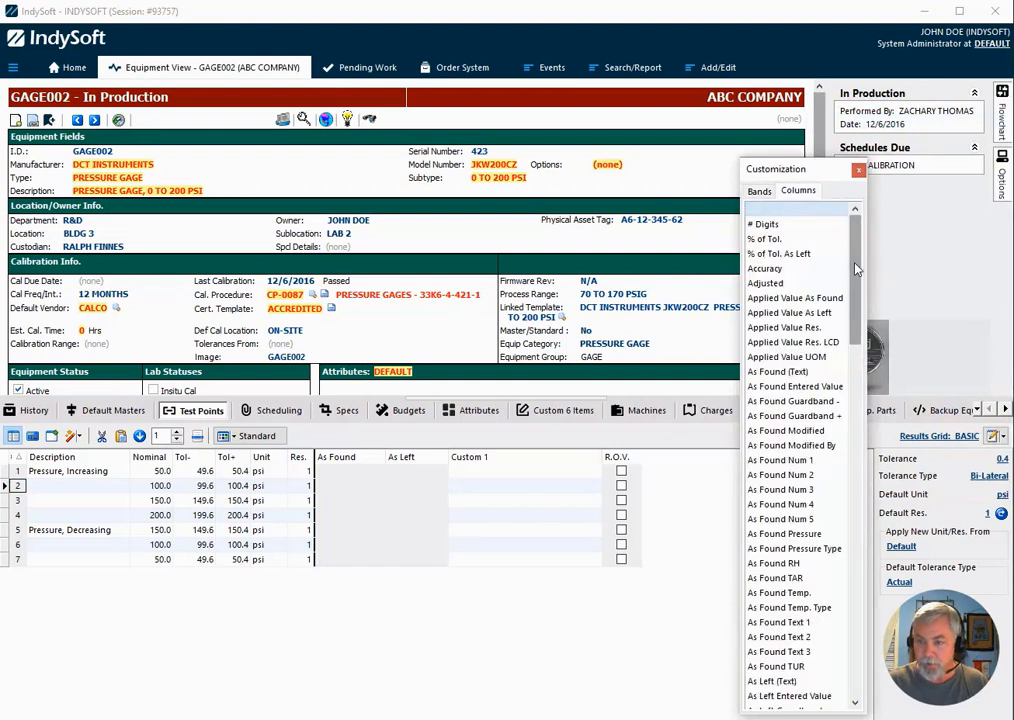
pyautogui.moveTo(856, 268); pyautogui.dragTo(590, 456)
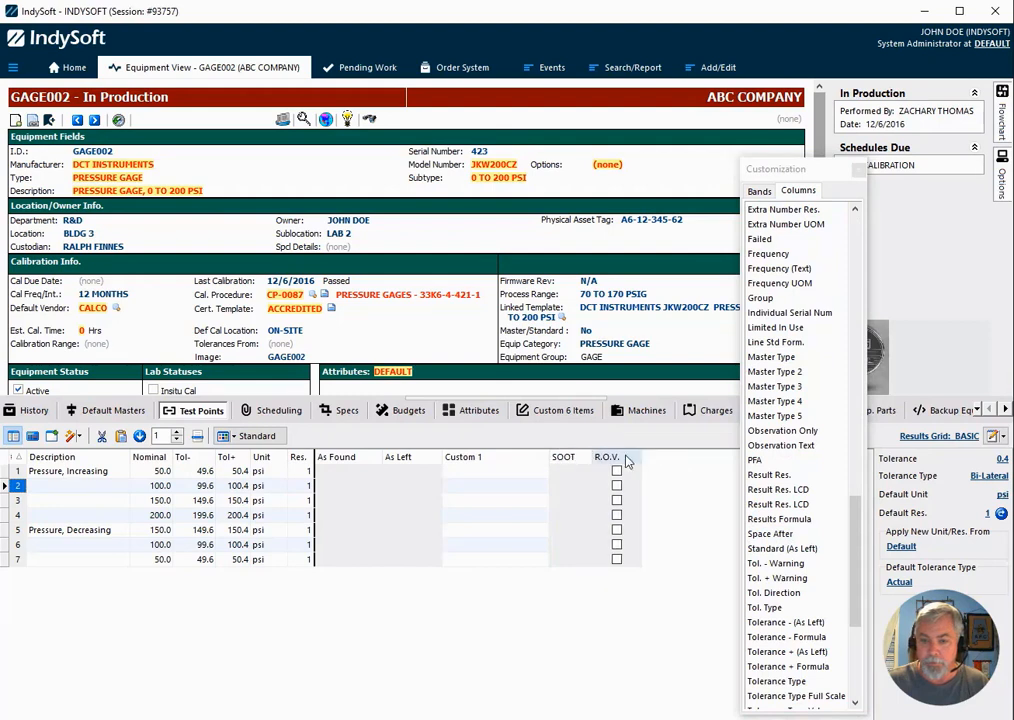
pyautogui.click(858, 170)
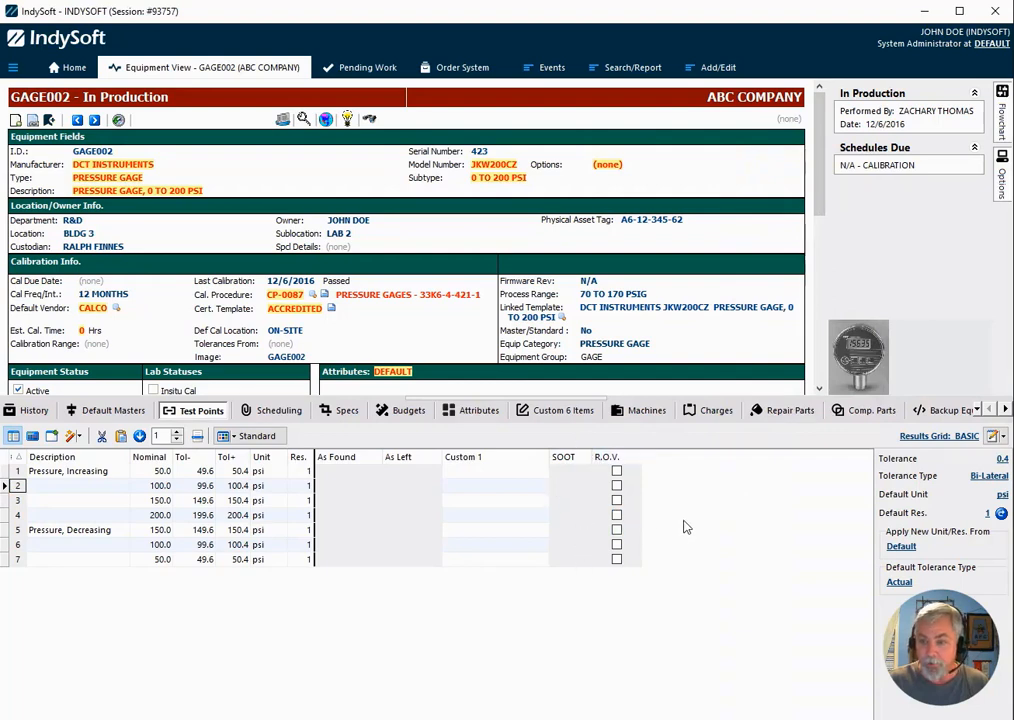
# Save the results grid layout as a new setting named BASIC WITH SOOT and switch back to the setup grid.
pyautogui.click(1003, 437)
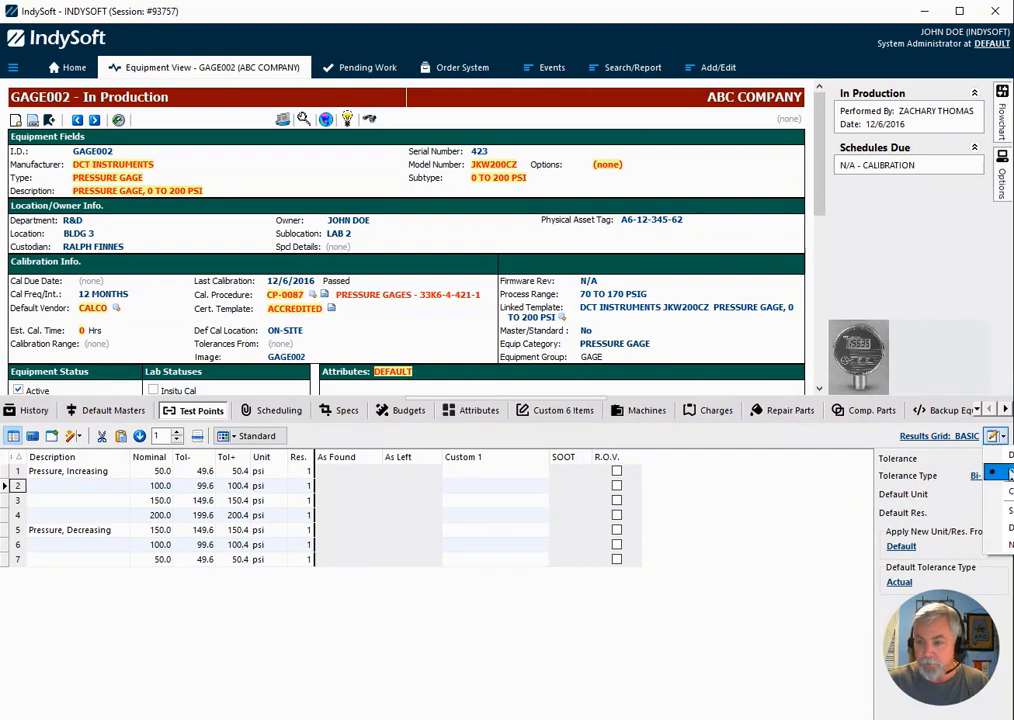
pyautogui.click(1000, 545)
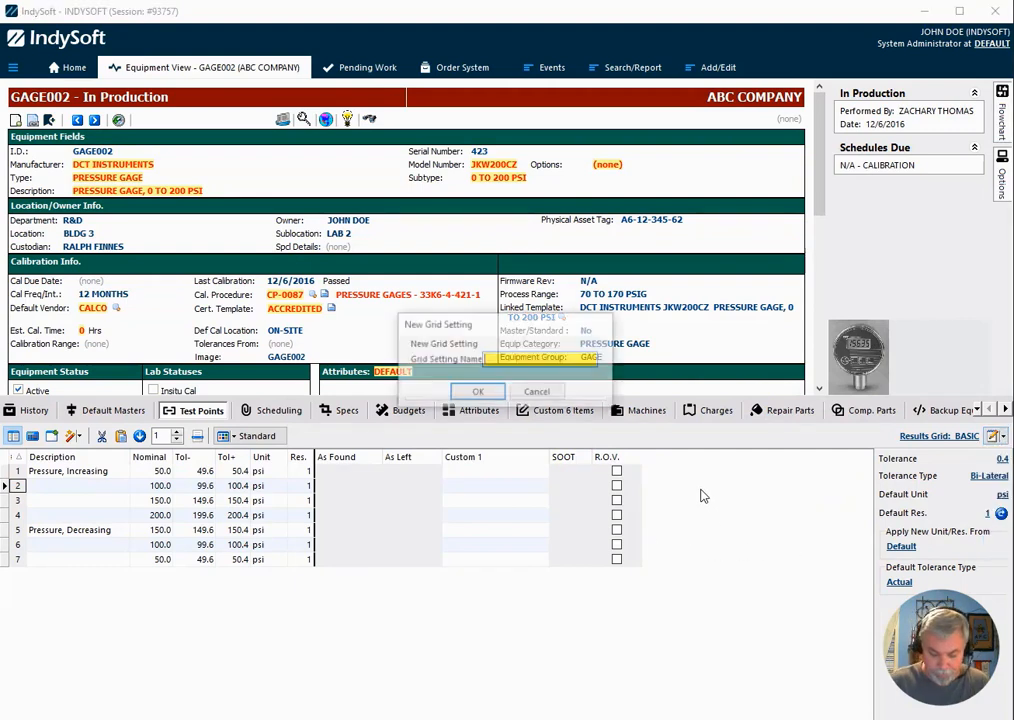
pyautogui.write('BASIC WITH SOOT')
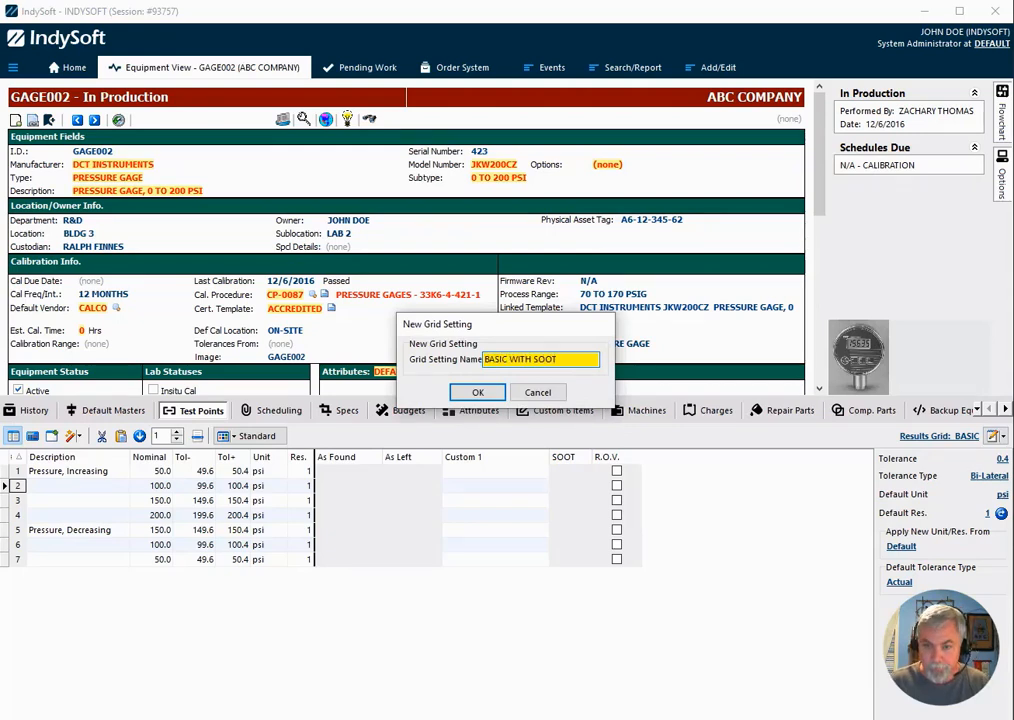
pyautogui.press('Return')
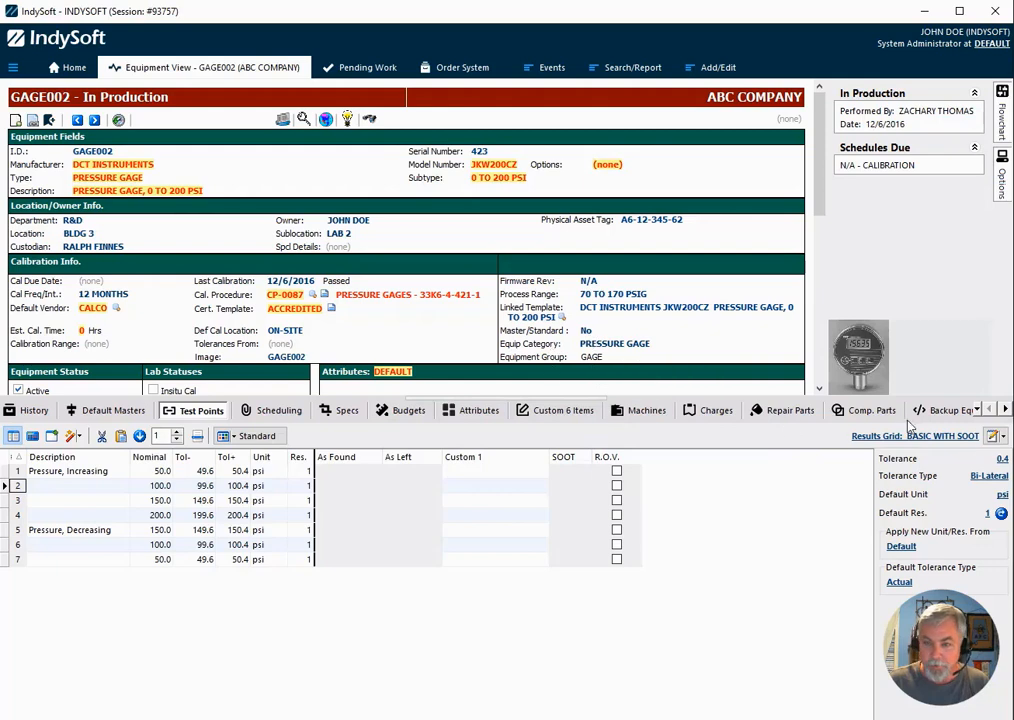
pyautogui.click(995, 436)
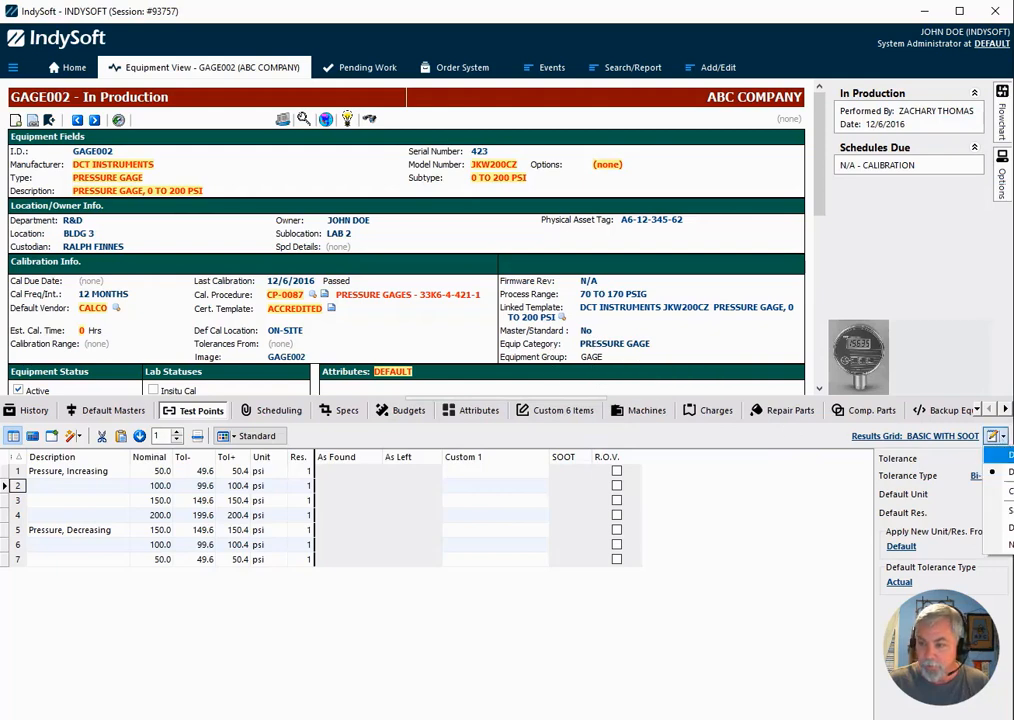
pyautogui.click(1005, 510)
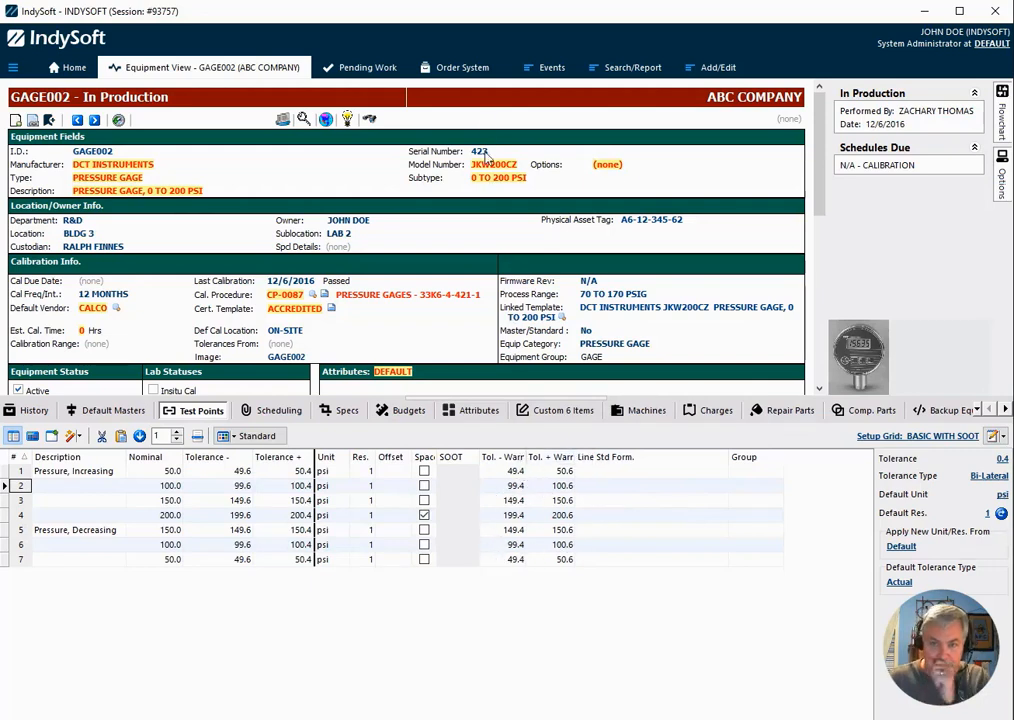
# Start a calibration event for GAGE002 and advance to the calibration results page, dismissing the masters mapping window.
pyautogui.click(553, 67)
pyautogui.click(558, 129)
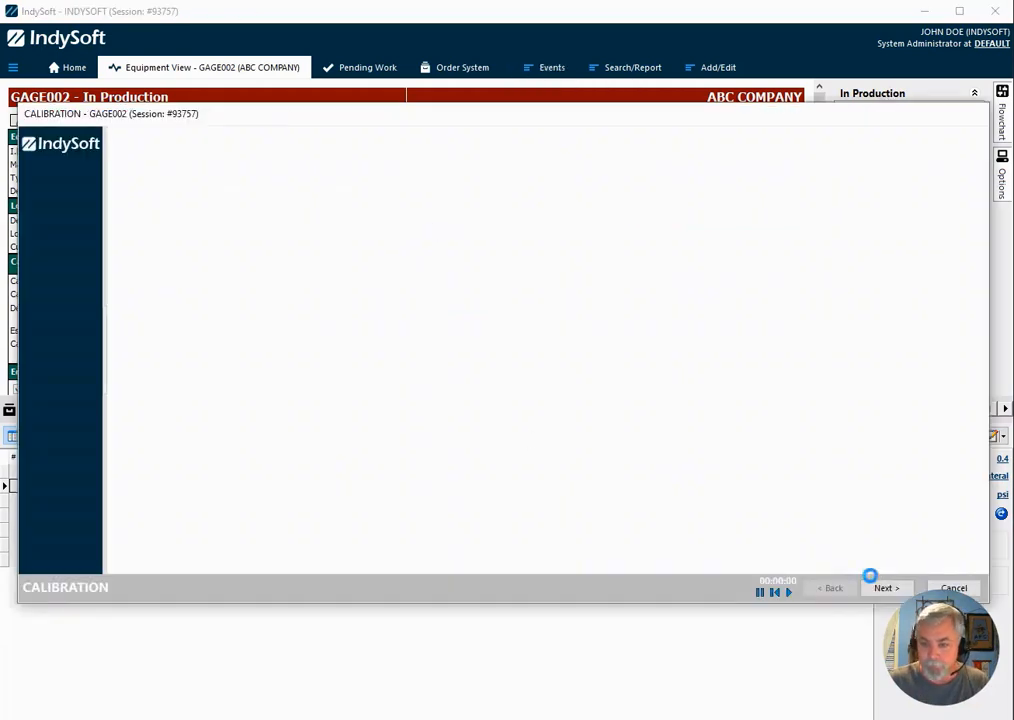
pyautogui.click(883, 590)
pyautogui.click(883, 590)
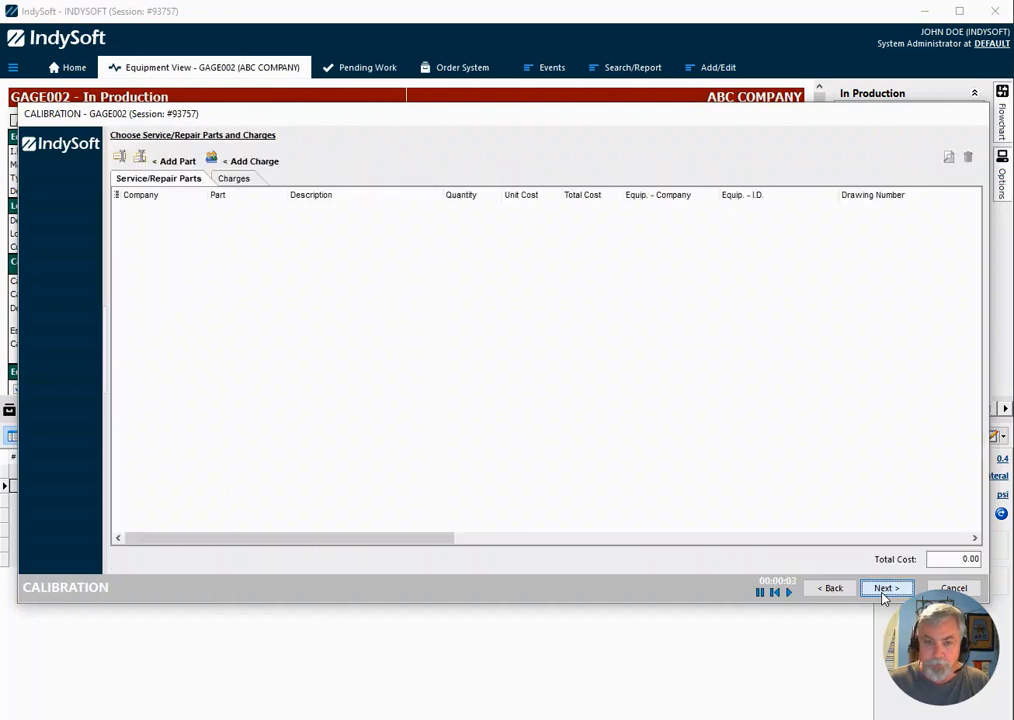
pyautogui.click(883, 590)
pyautogui.click(883, 590)
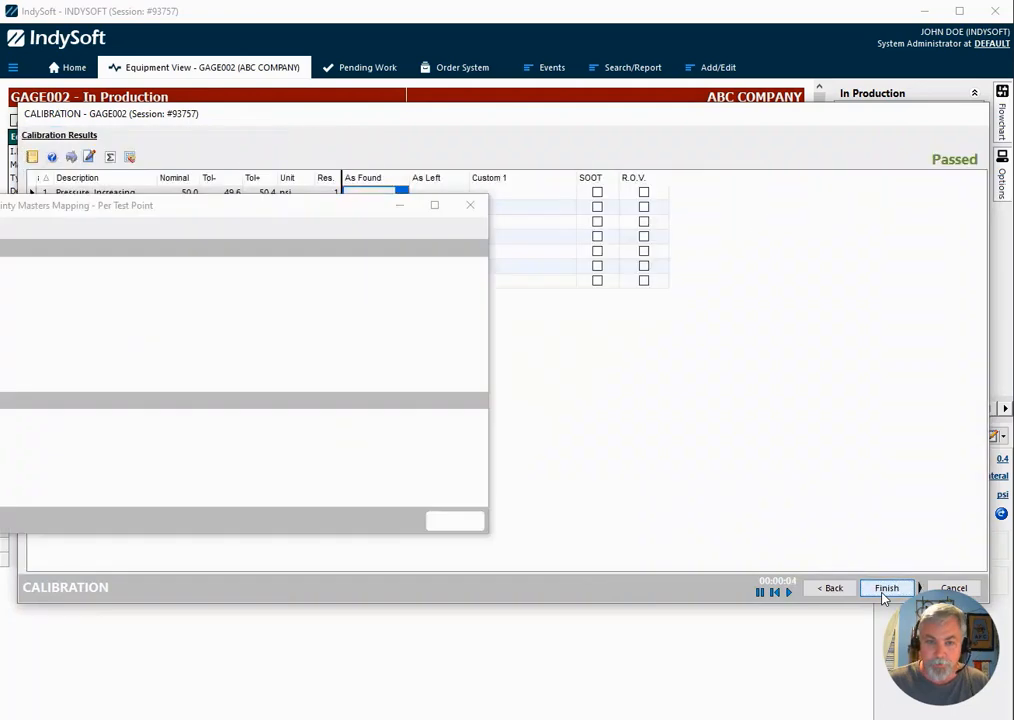
pyautogui.click(455, 520)
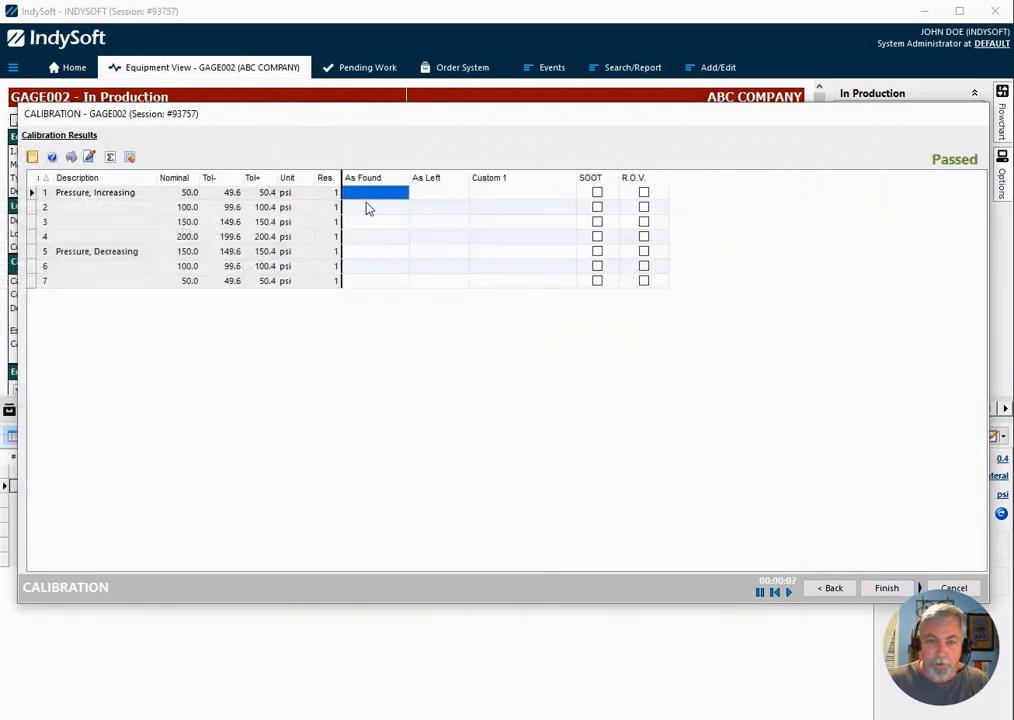
# Enter As Found results of 50, 100.5 and 150.8 for the first three test points, and cancel the calibration event, discarding its changes.
pyautogui.click(370, 194)
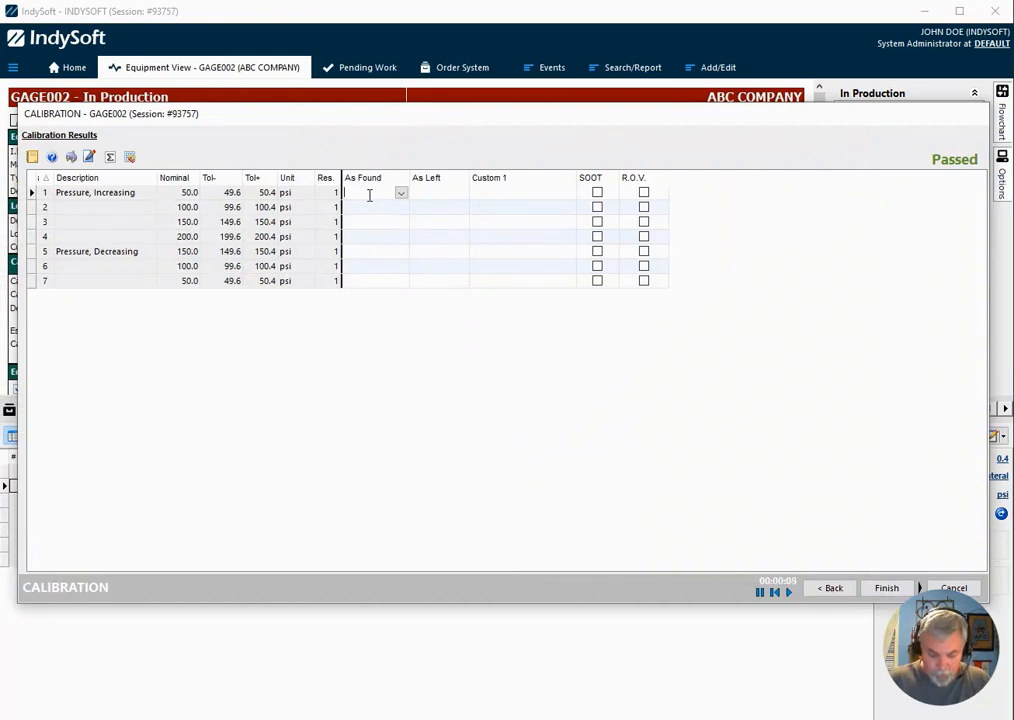
pyautogui.write('50')
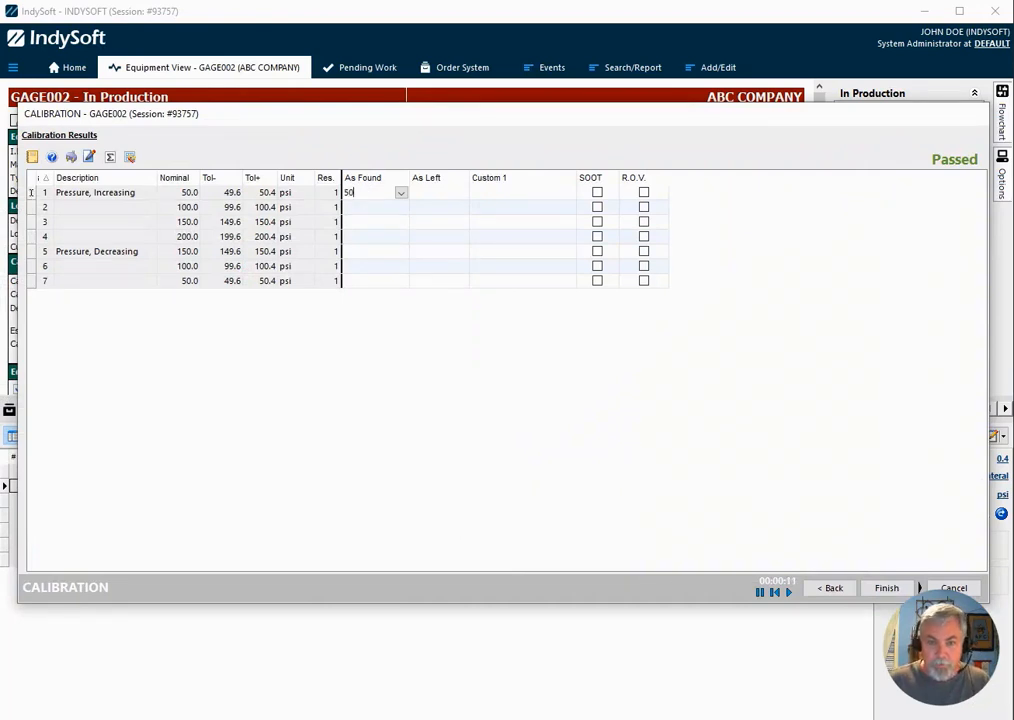
pyautogui.press('Return')
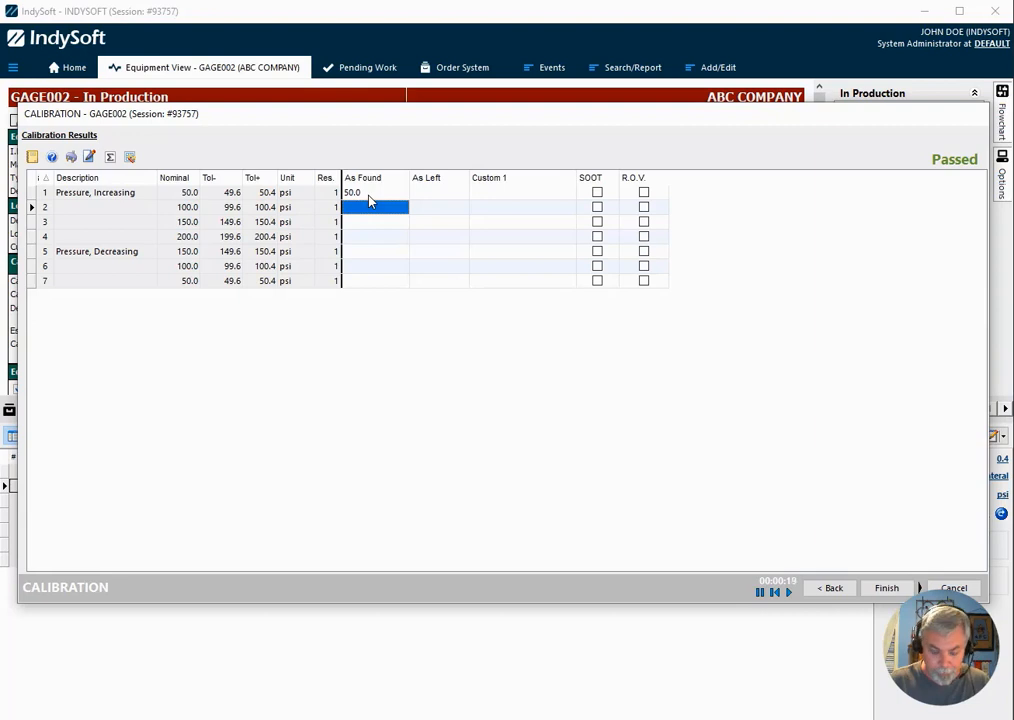
pyautogui.write('100.5')
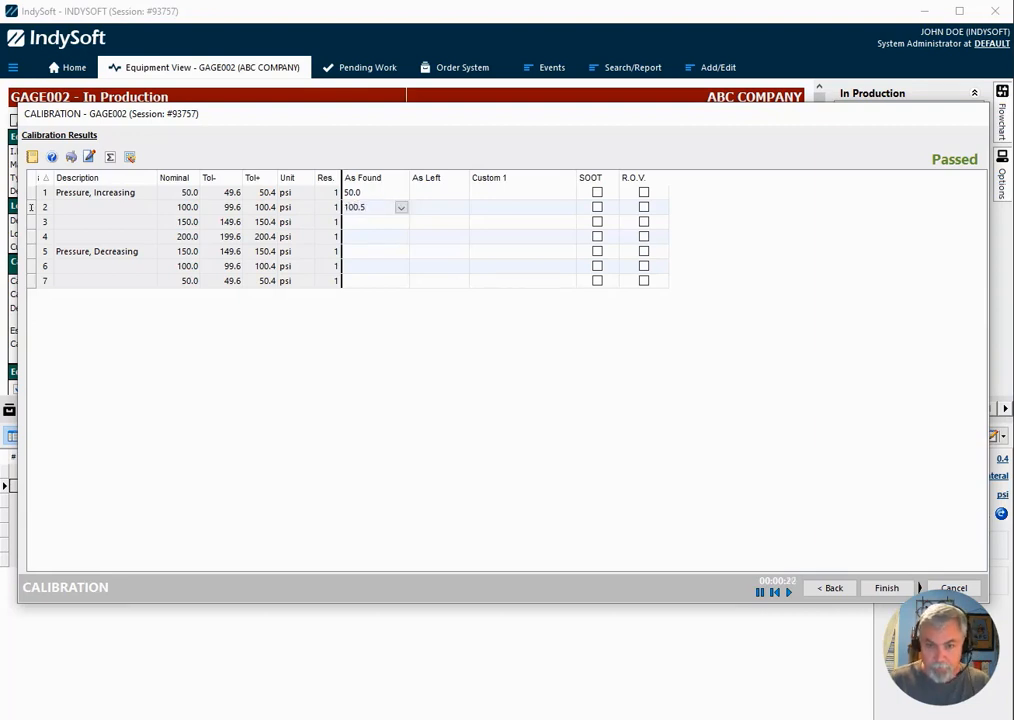
pyautogui.press('Return')
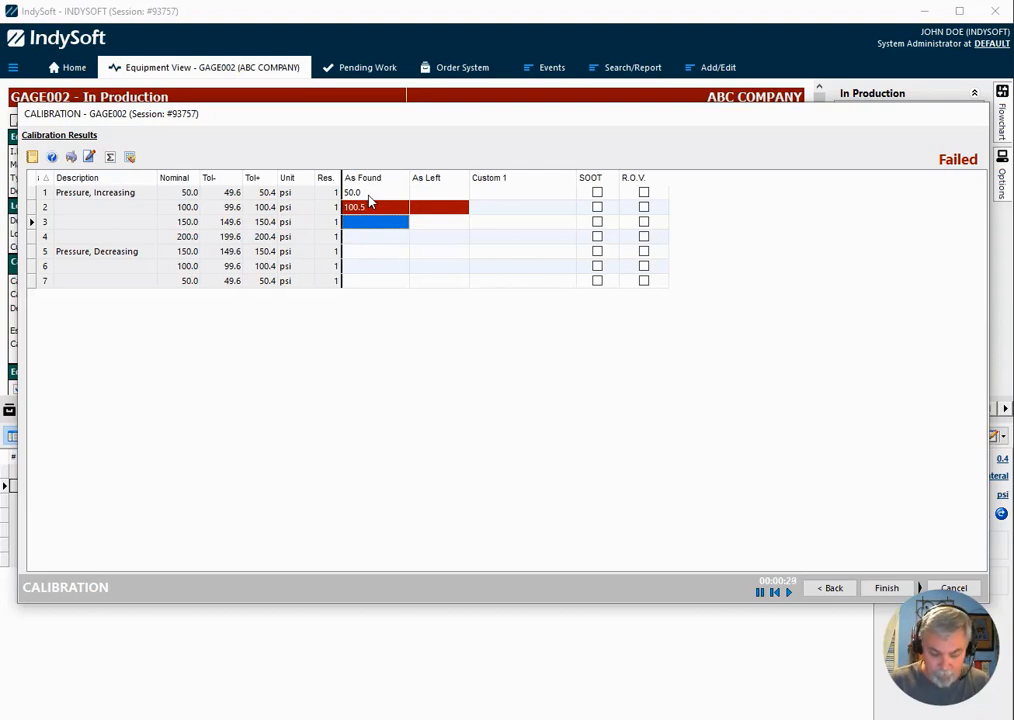
pyautogui.write('150')
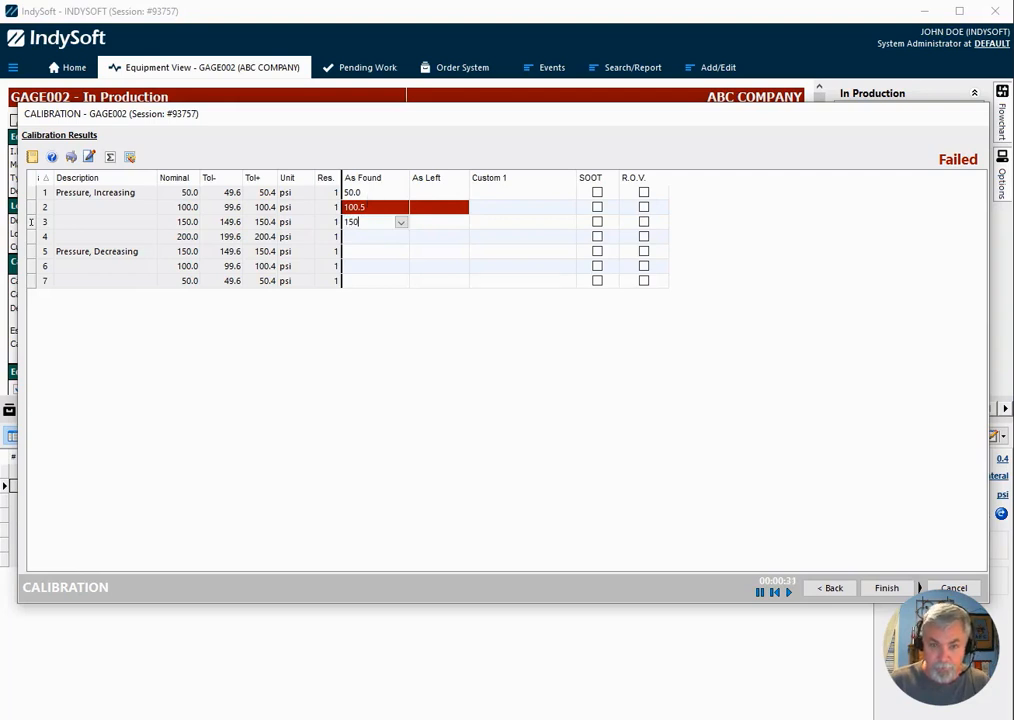
pyautogui.write('.8')
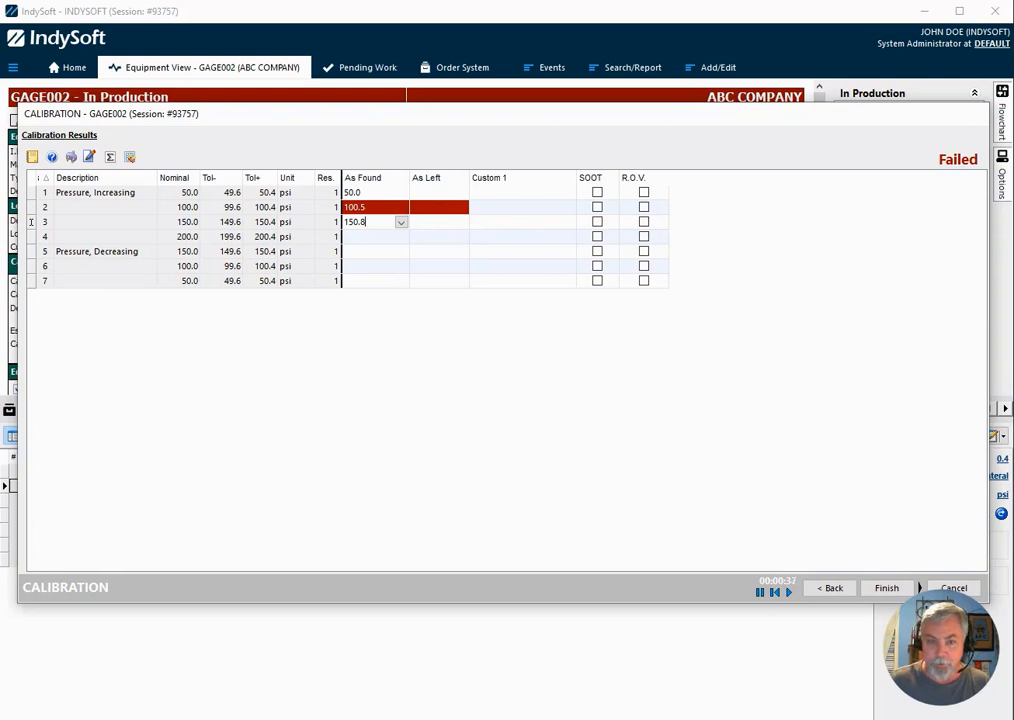
pyautogui.press('Return')
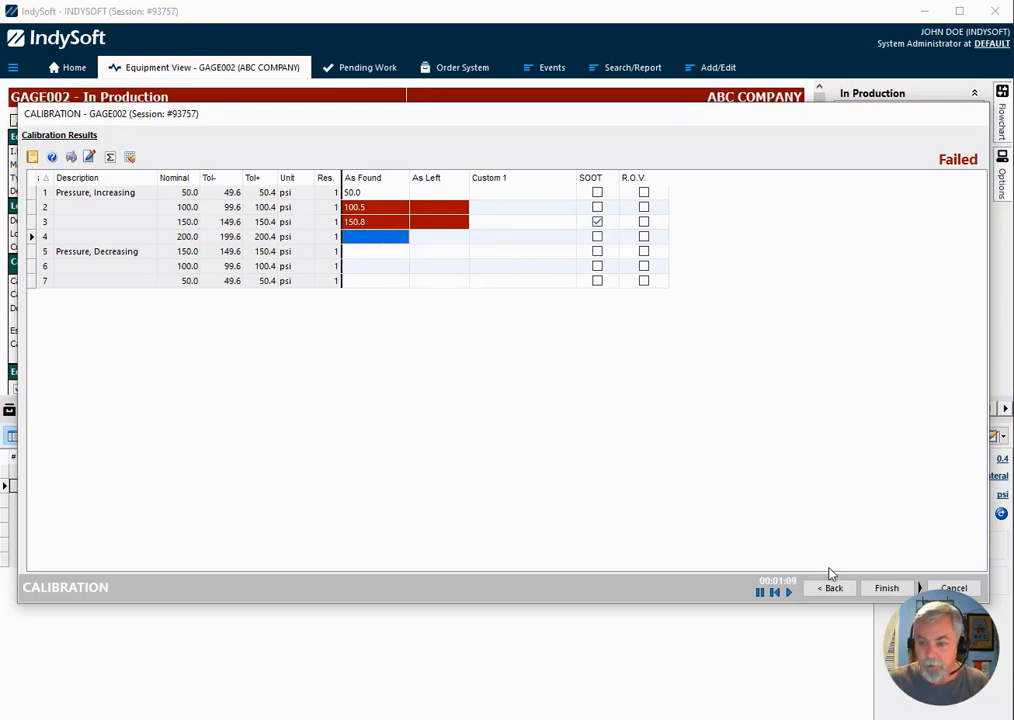
pyautogui.click(976, 592)
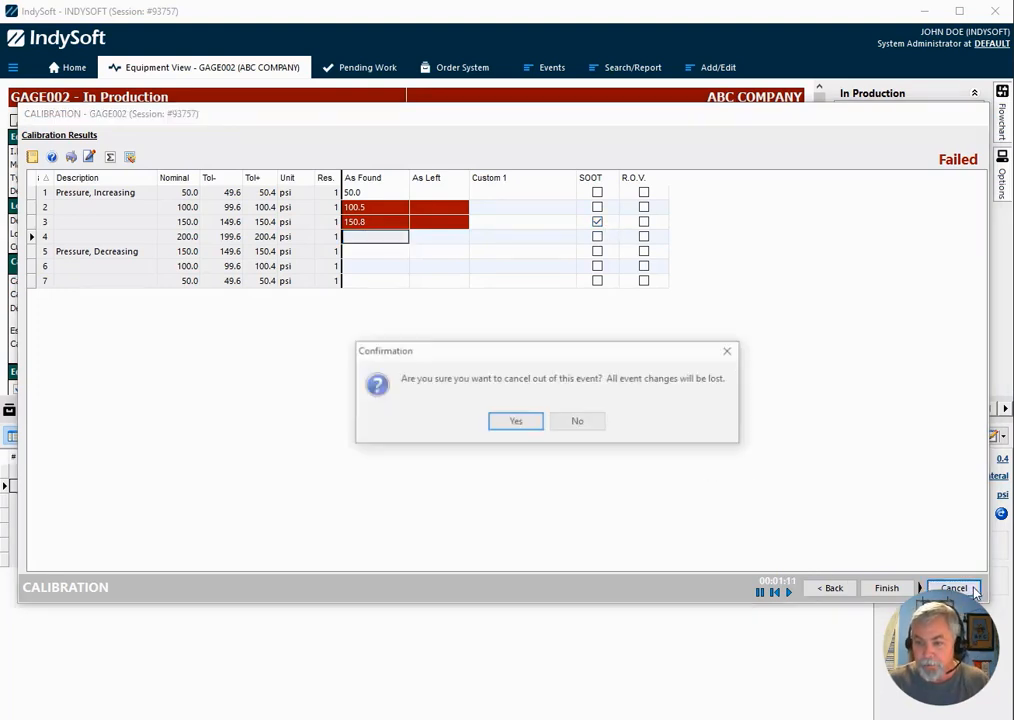
pyautogui.click(510, 425)
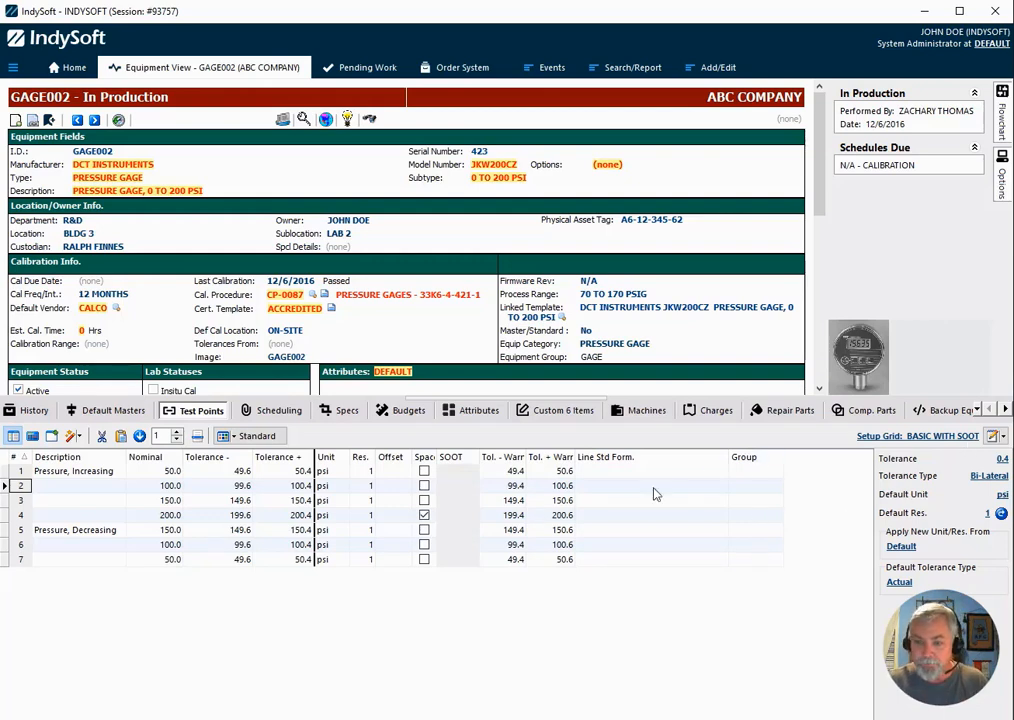
# Change the caption of the SOOT column in the setup grid to OPT.
pyautogui.click(457, 474)
pyautogui.rightClick(457, 480)
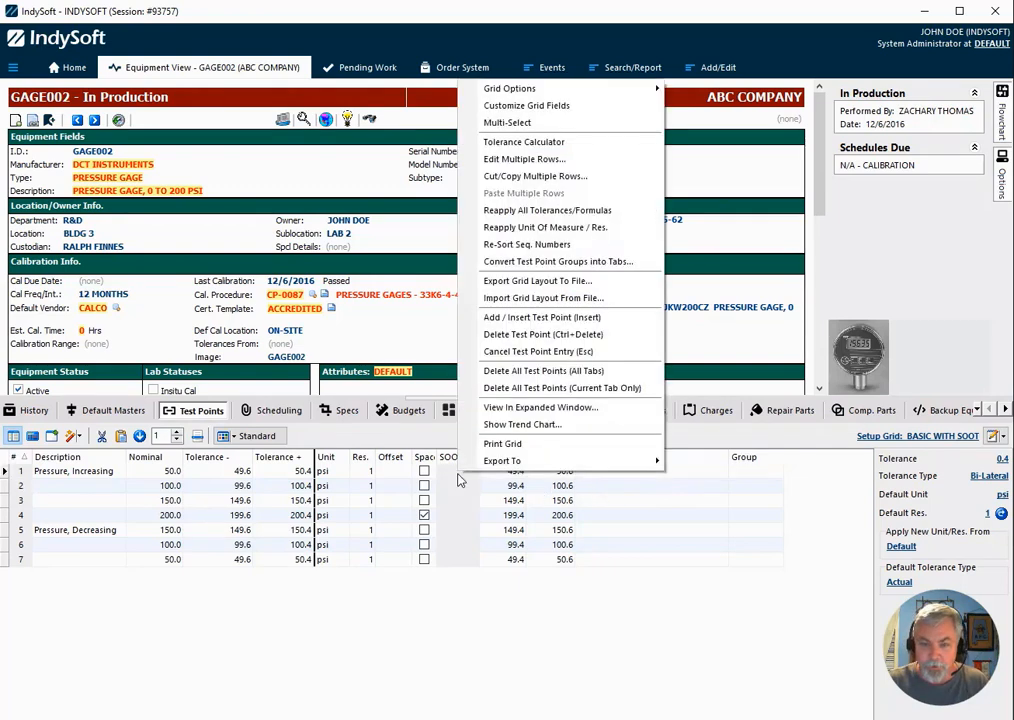
pyautogui.moveTo(527, 92)
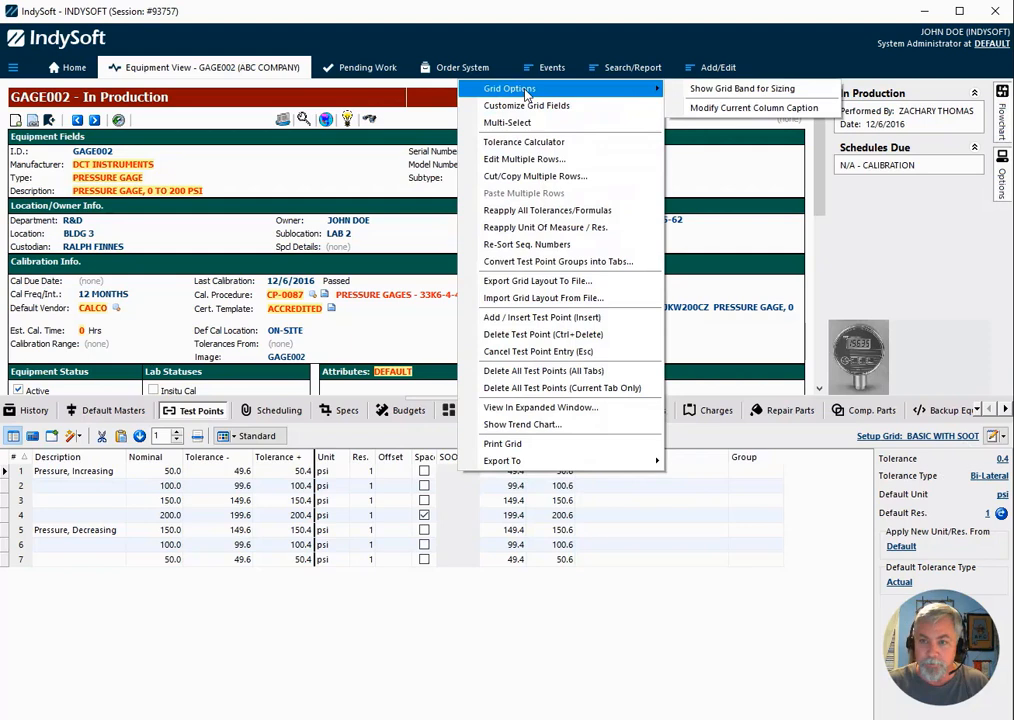
pyautogui.click(733, 108)
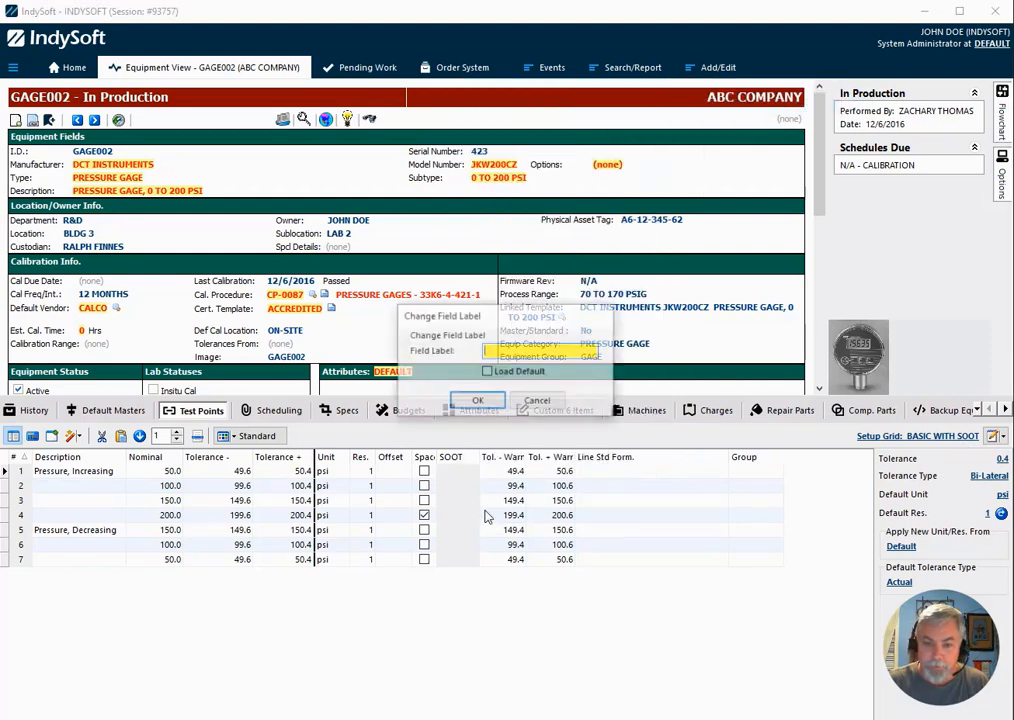
pyautogui.write('OPT')
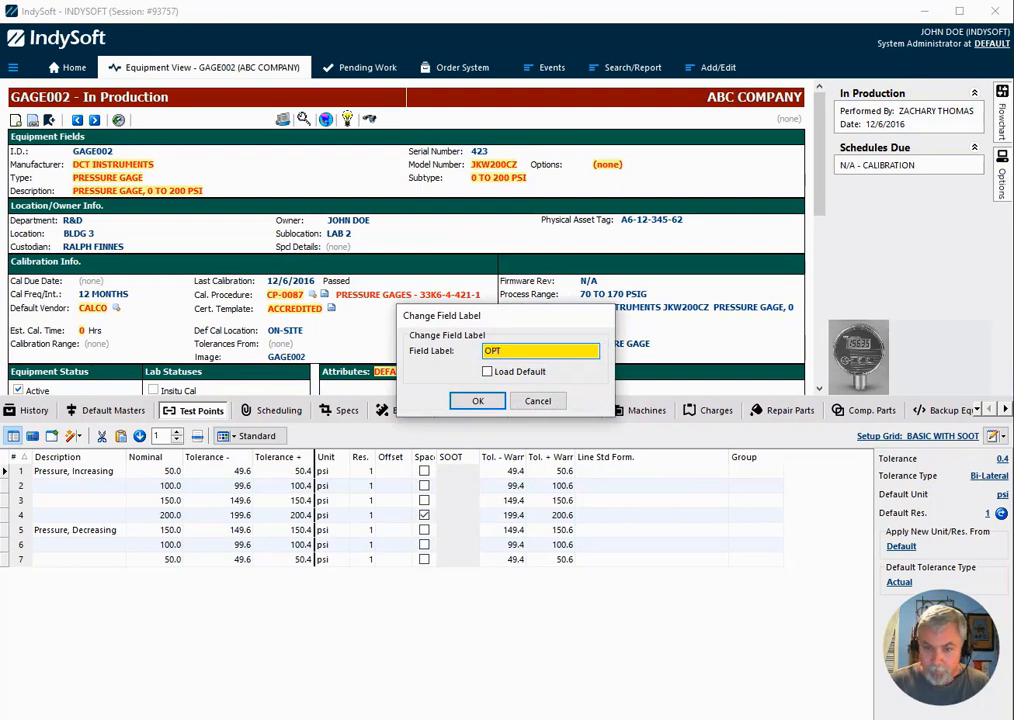
pyautogui.press('Return')
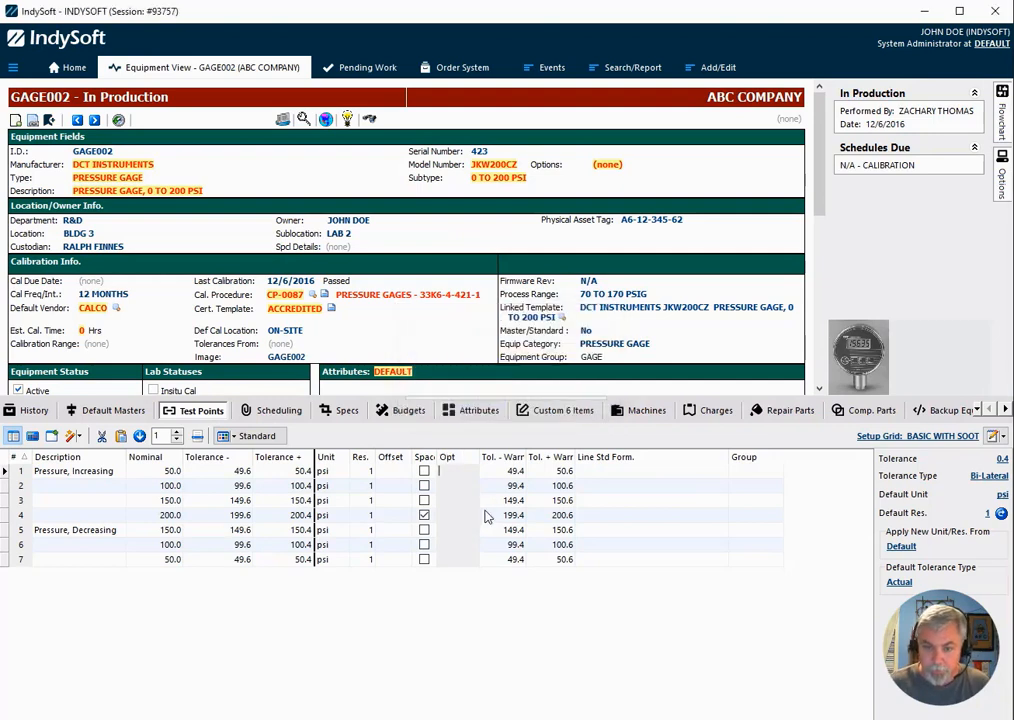
# Change the caption of the minus tolerance warning column in the setup grid to OPT - TOL.
pyautogui.click(497, 471)
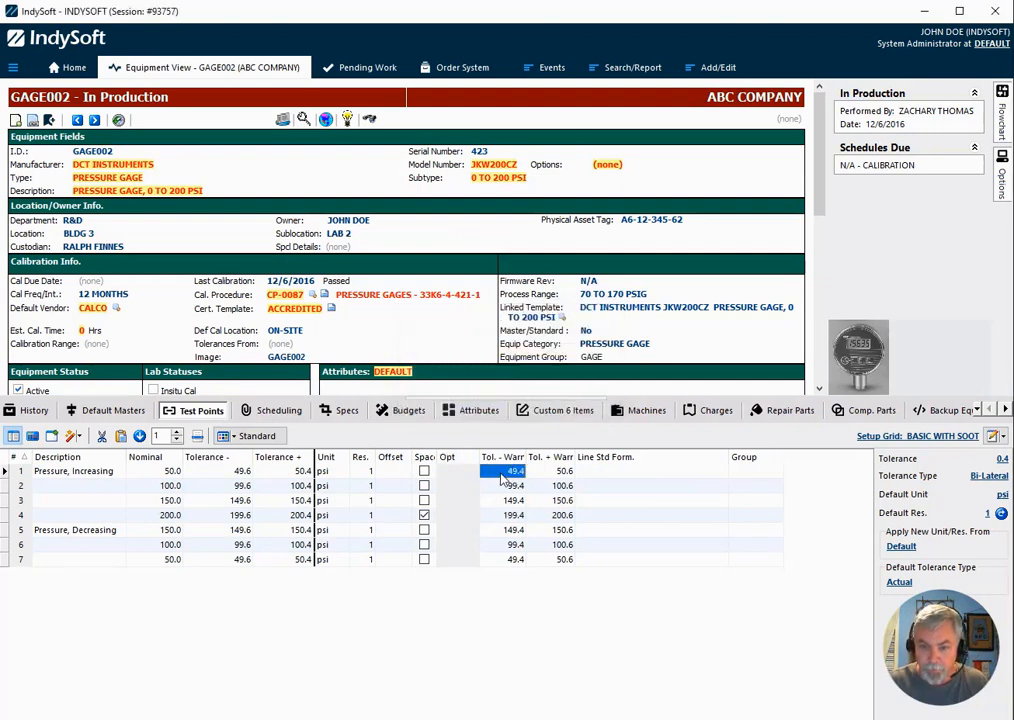
pyautogui.rightClick(499, 471)
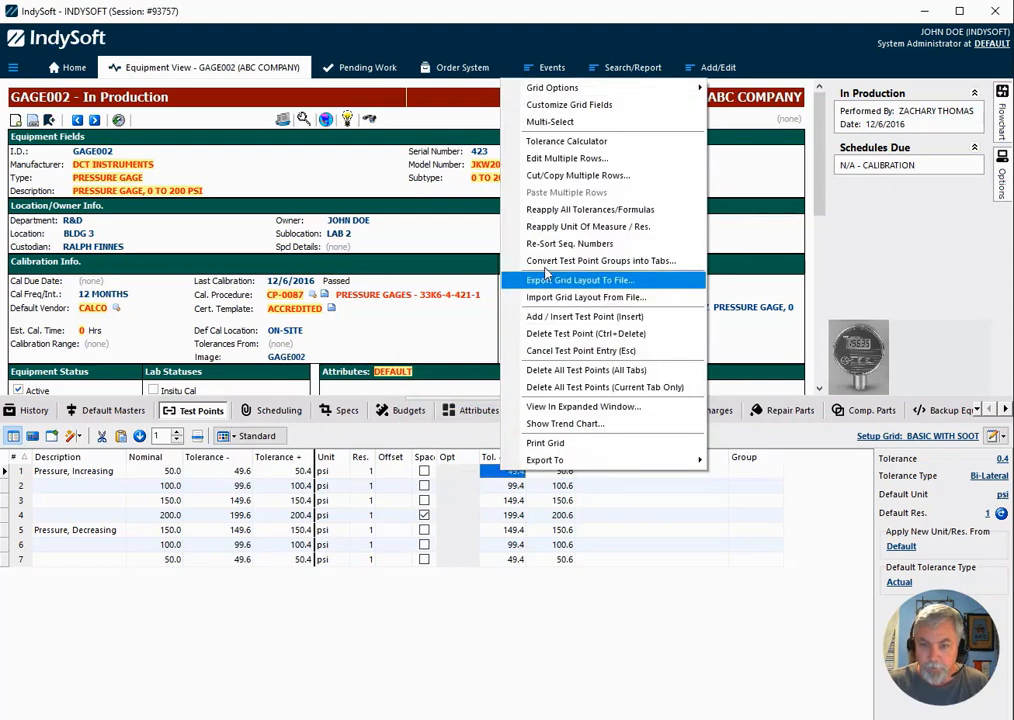
pyautogui.moveTo(540, 95)
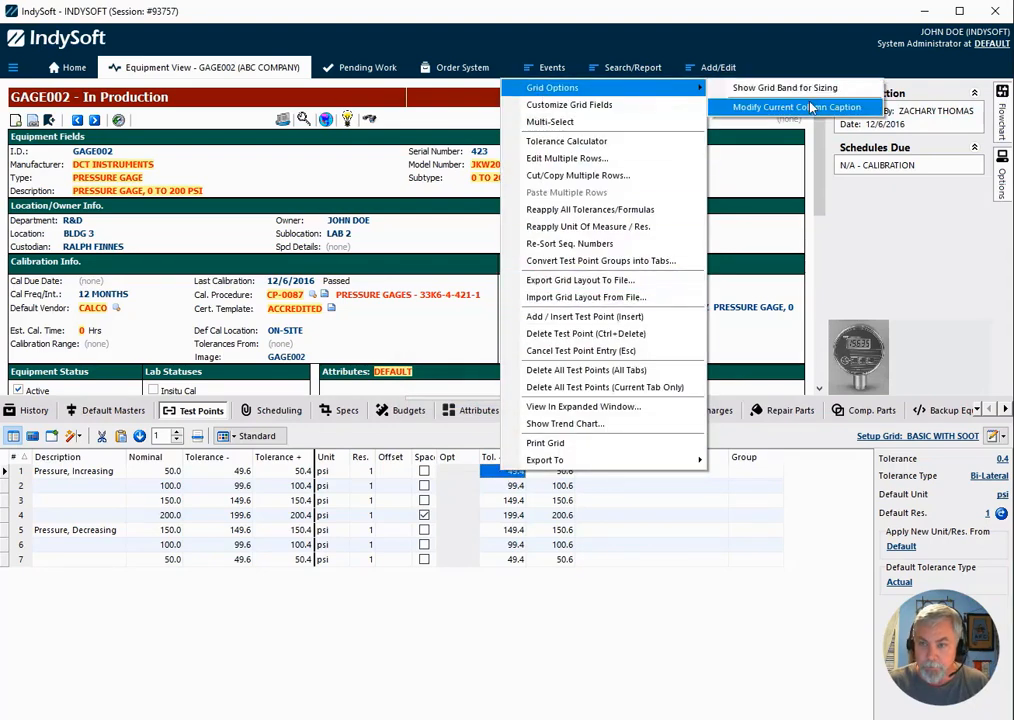
pyautogui.click(780, 104)
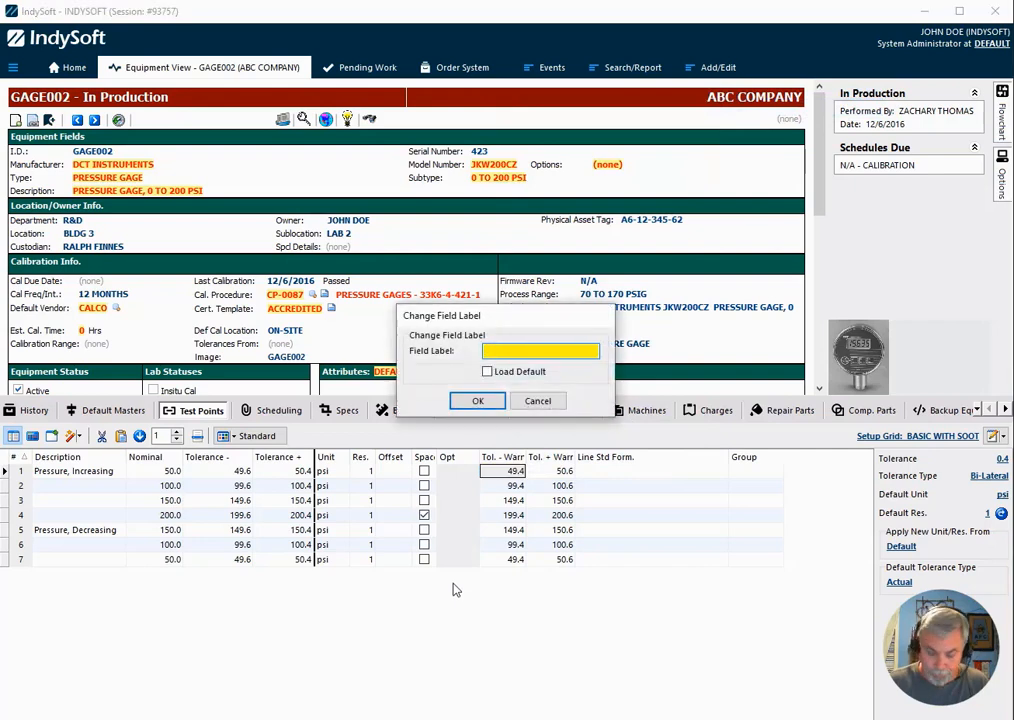
pyautogui.write('OPT')
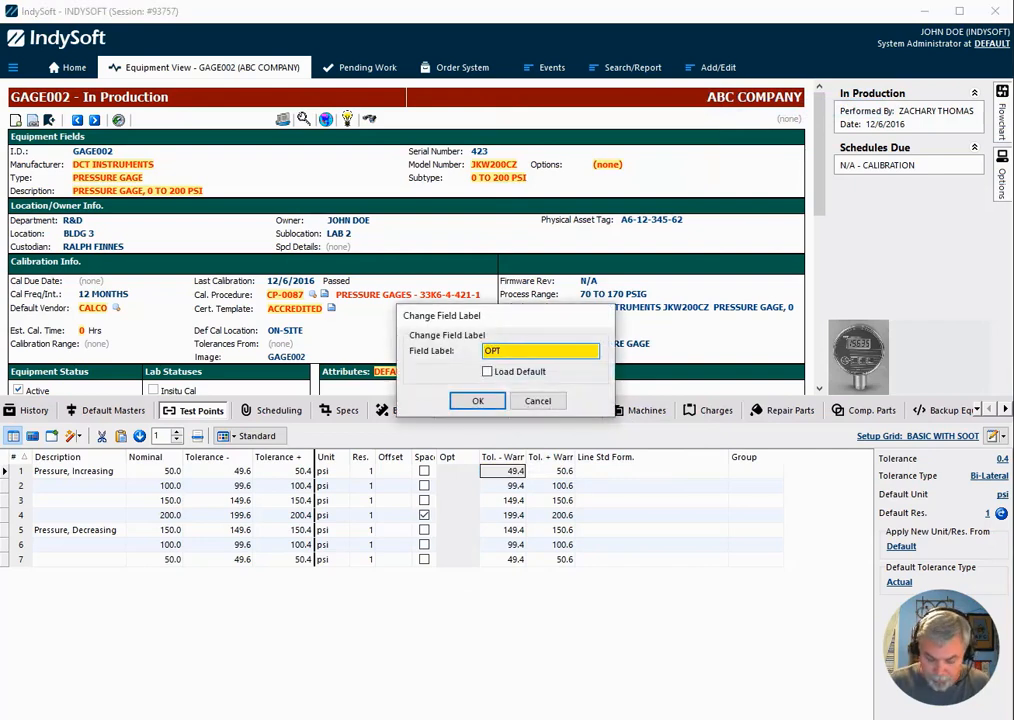
pyautogui.write(' - TOL')
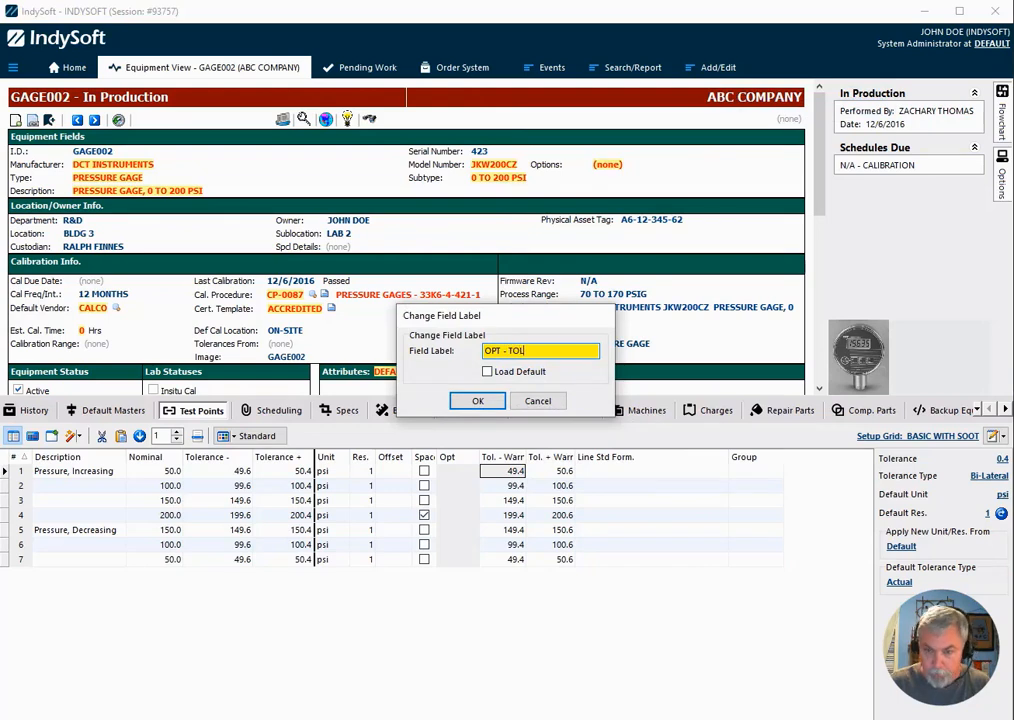
pyautogui.press('Return')
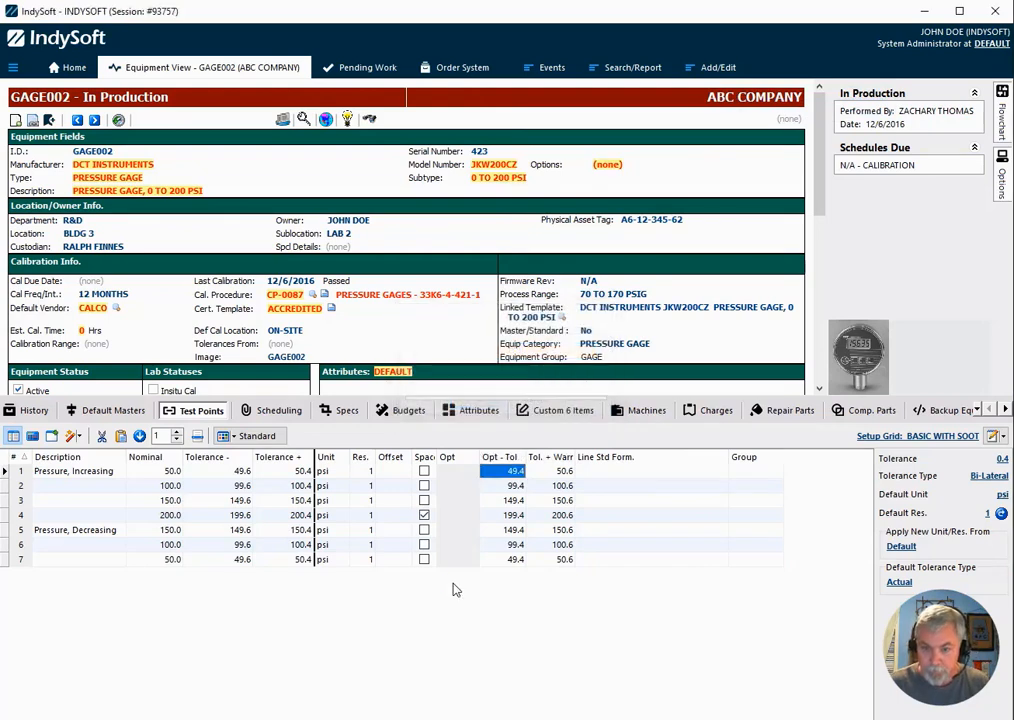
# Change the caption of the plus tolerance warning column in the setup grid to OPT+TOL.
pyautogui.rightClick(551, 481)
pyautogui.moveTo(745, 85)
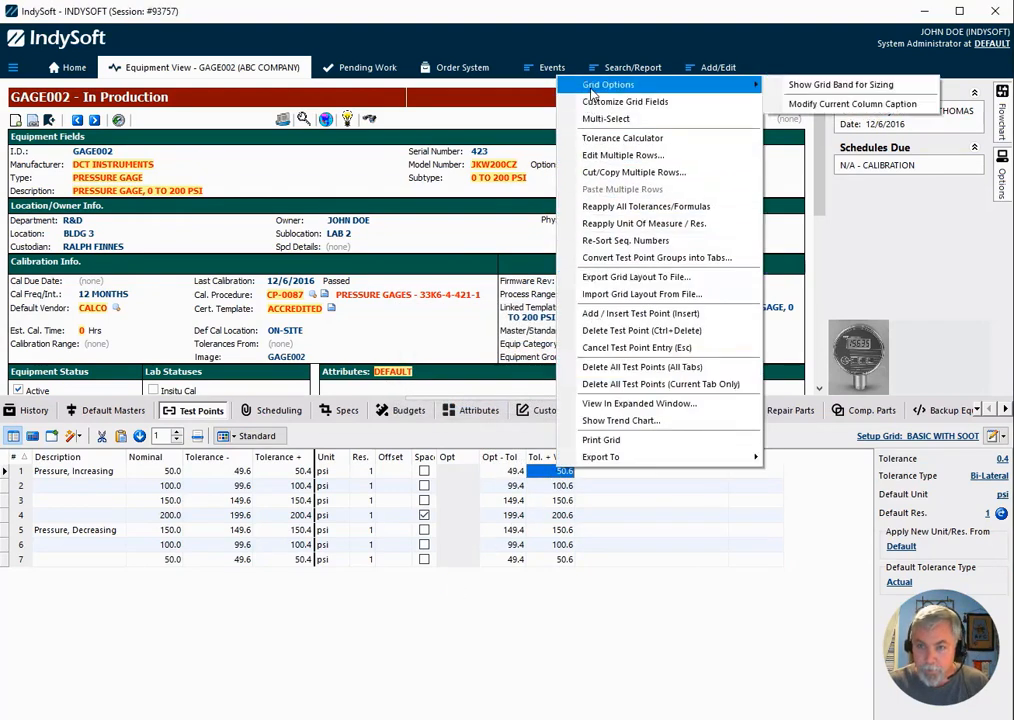
pyautogui.click(800, 104)
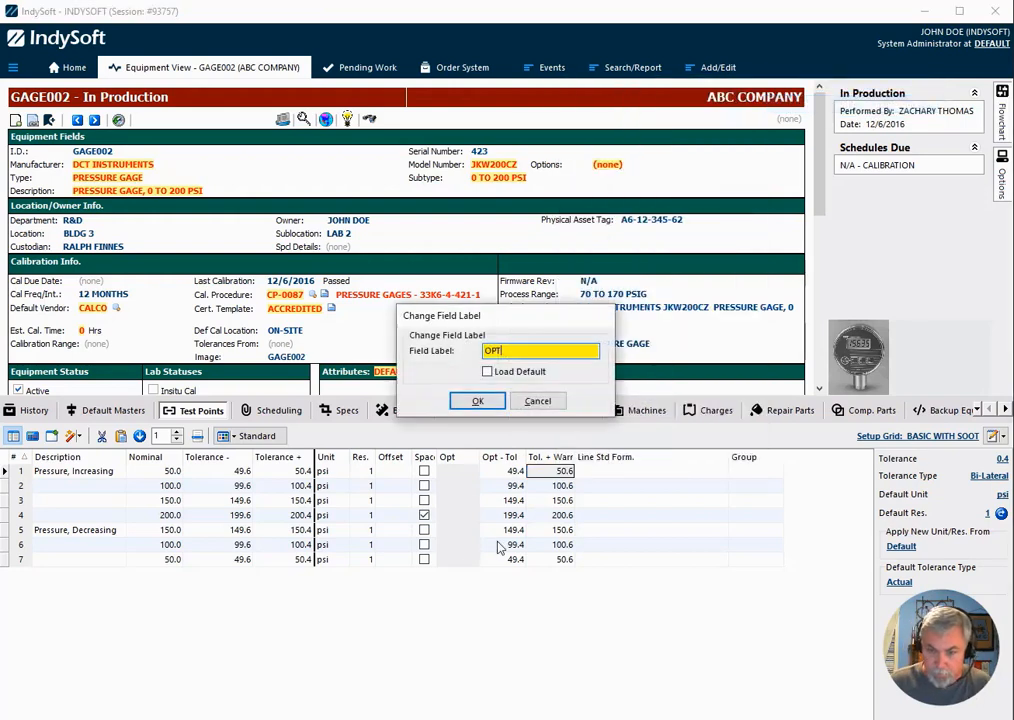
pyautogui.write('+')
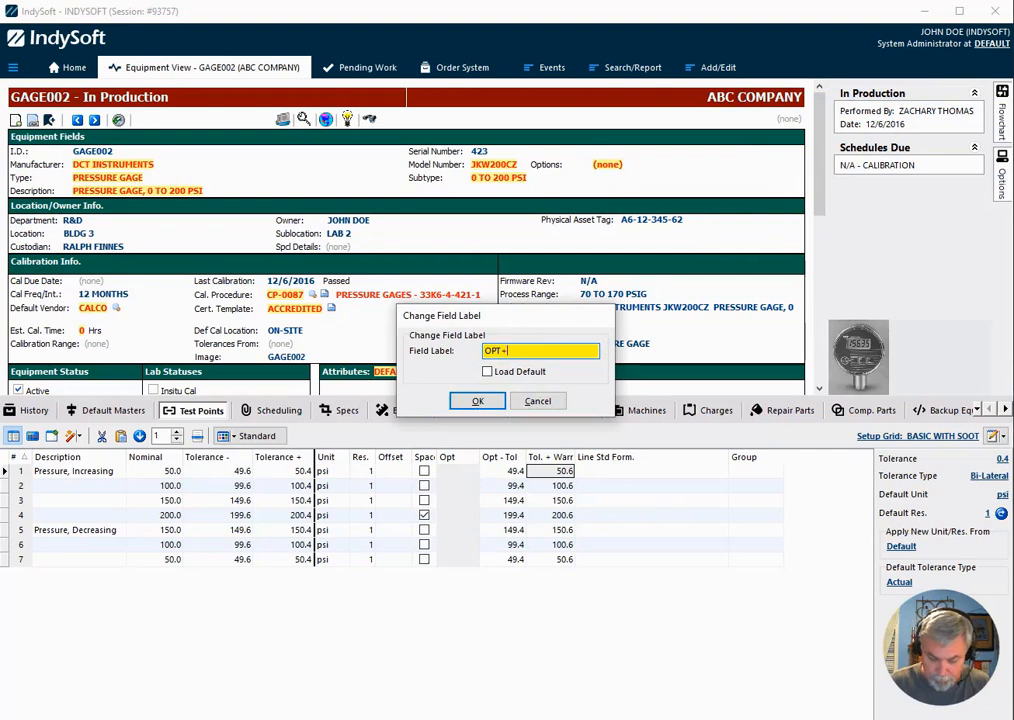
pyautogui.write('100%')
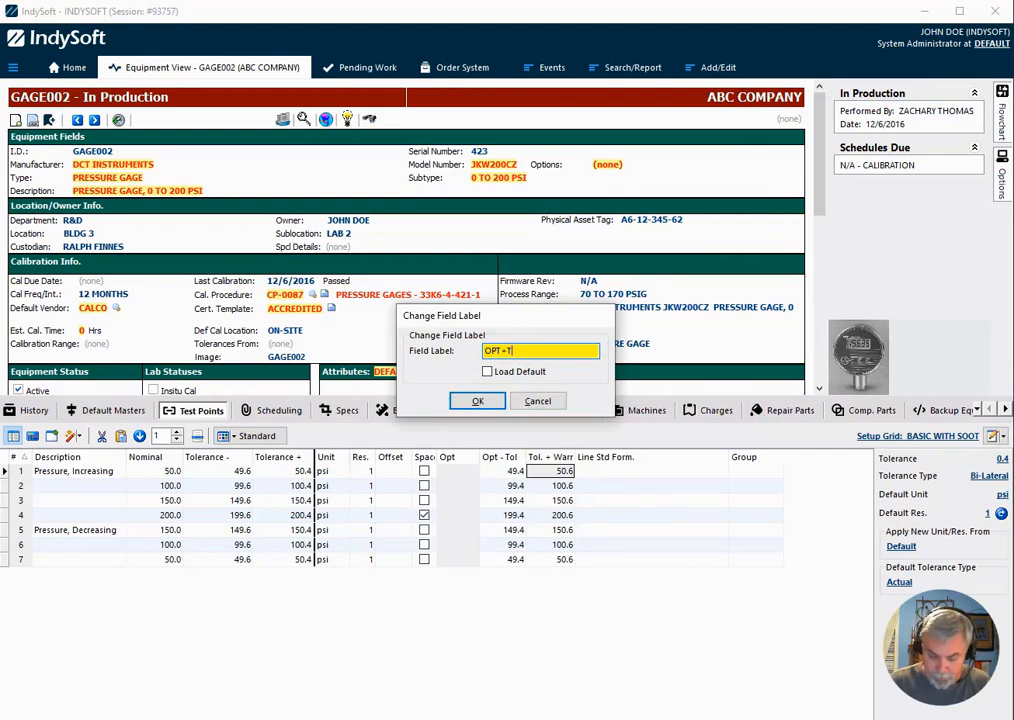
pyautogui.press('Return')
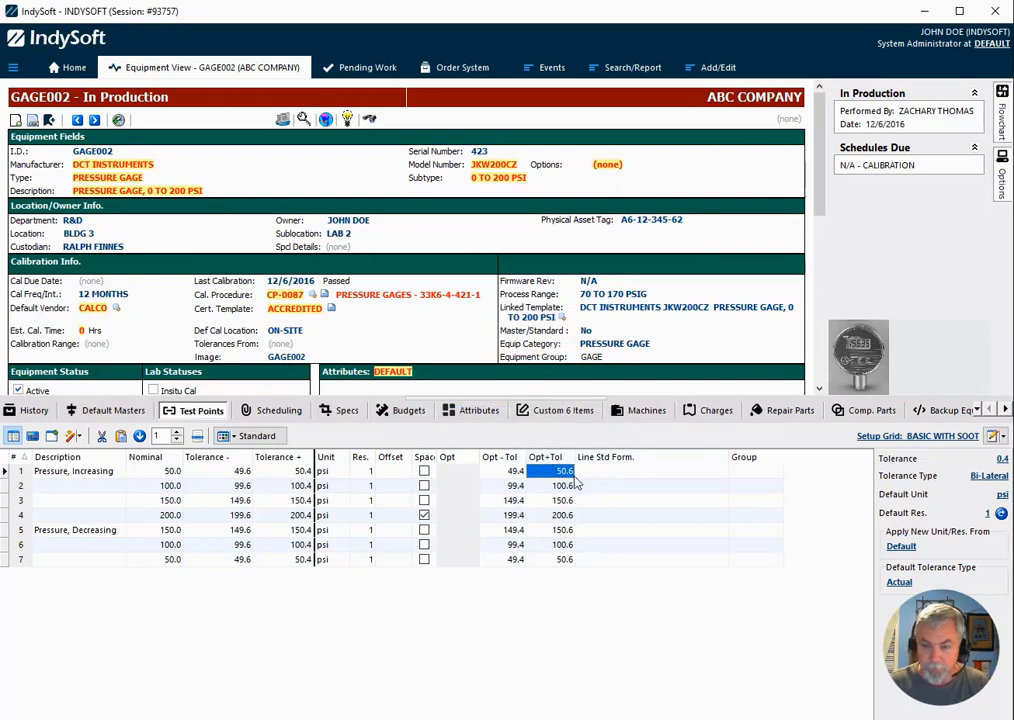
# Save the recaptioned setup grid layout as a new grid setting named BASIC WITH OPT.
pyautogui.click(995, 436)
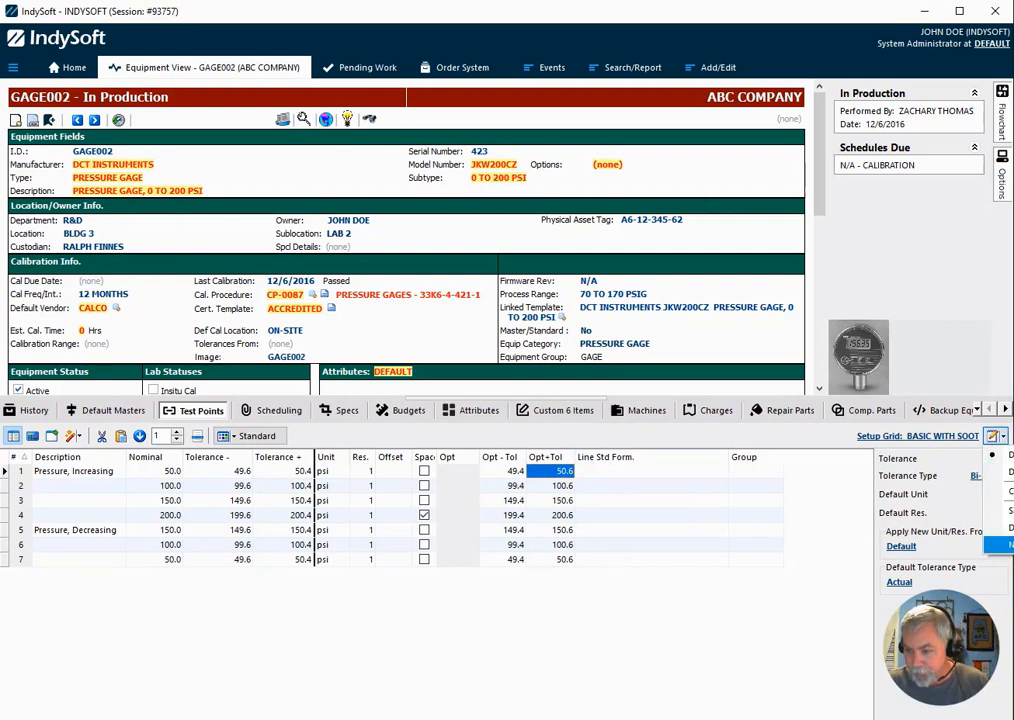
pyautogui.click(1005, 545)
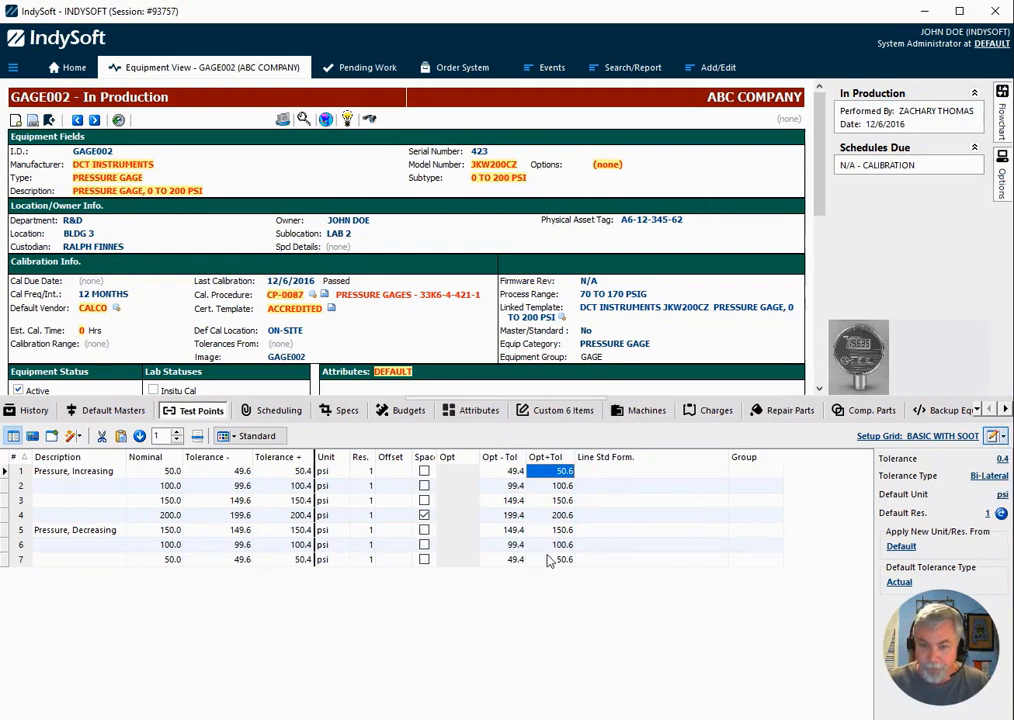
pyautogui.write('BASIC ')
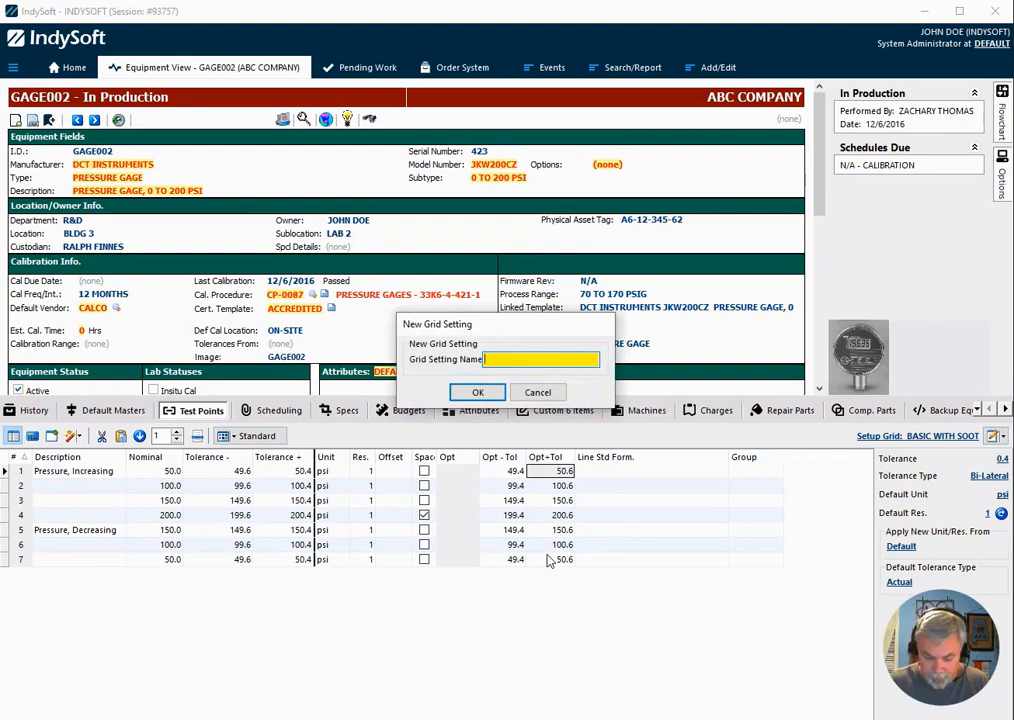
pyautogui.write('WITH OPT')
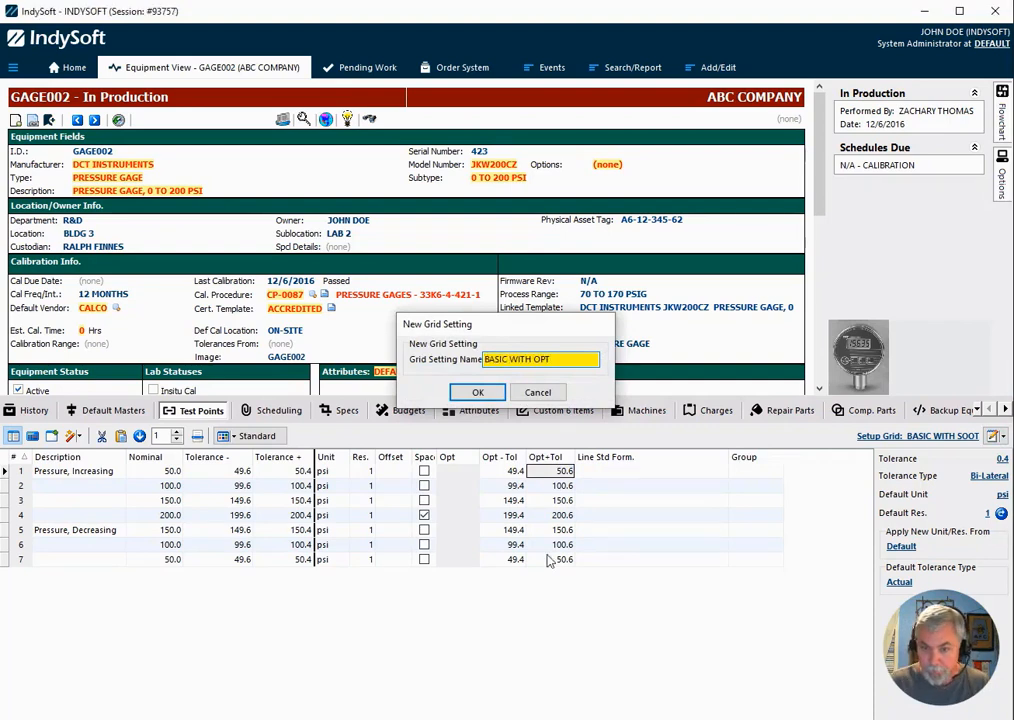
pyautogui.press('Return')
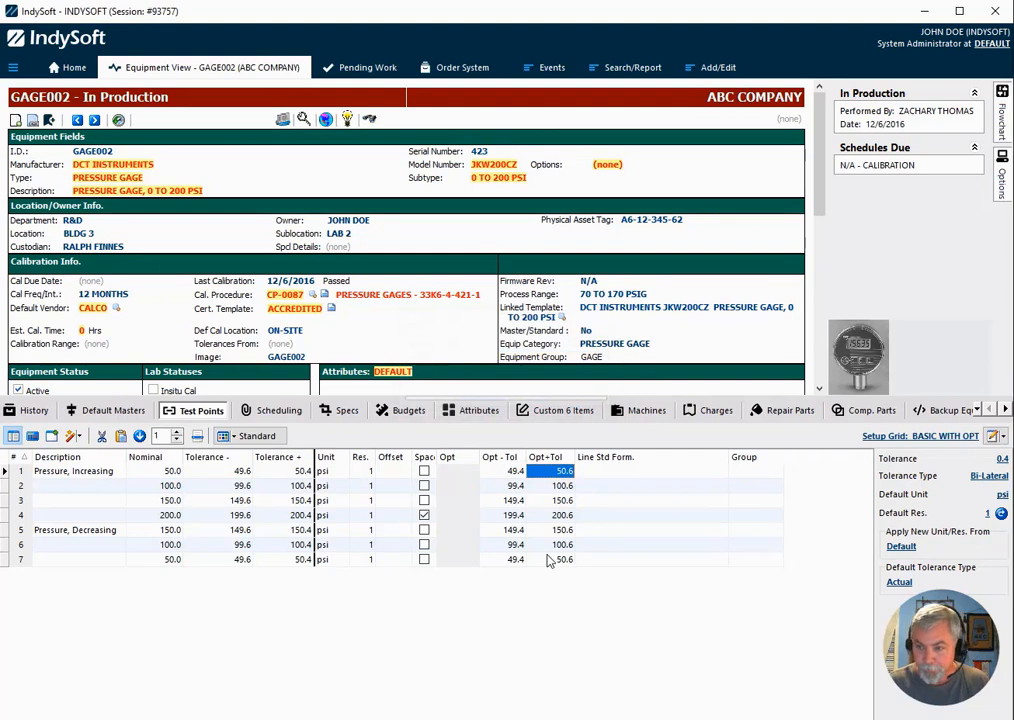
# Display GAGE002's test point results grid and change the caption of its SOOT column to OPT.
pyautogui.click(998, 436)
pyautogui.click(1006, 472)
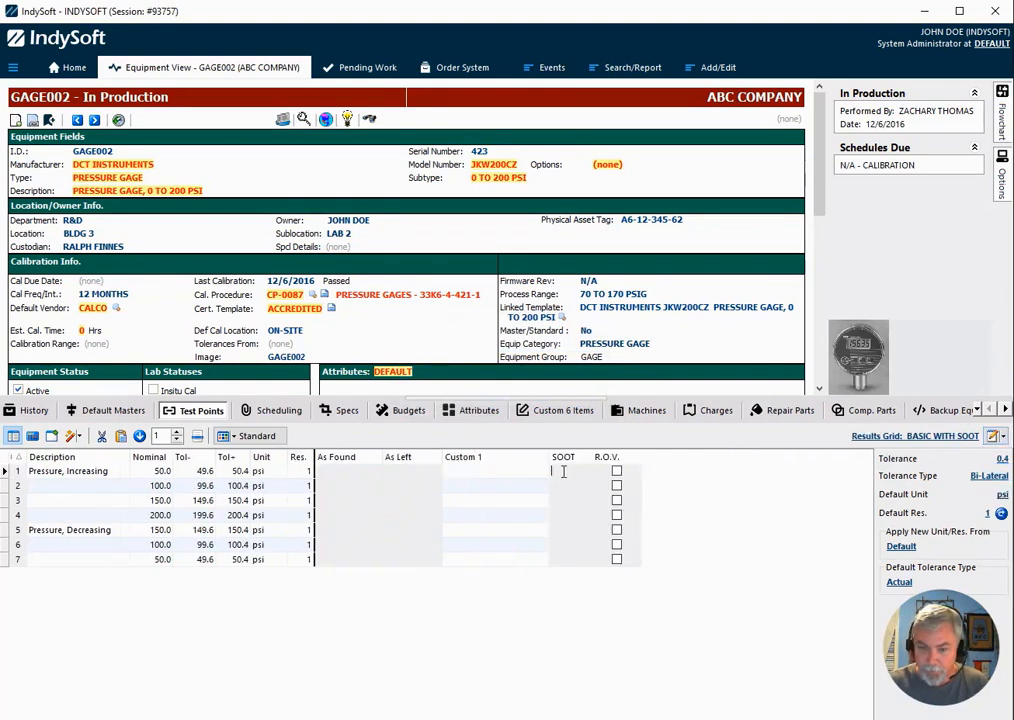
pyautogui.rightClick(563, 468)
pyautogui.moveTo(620, 88)
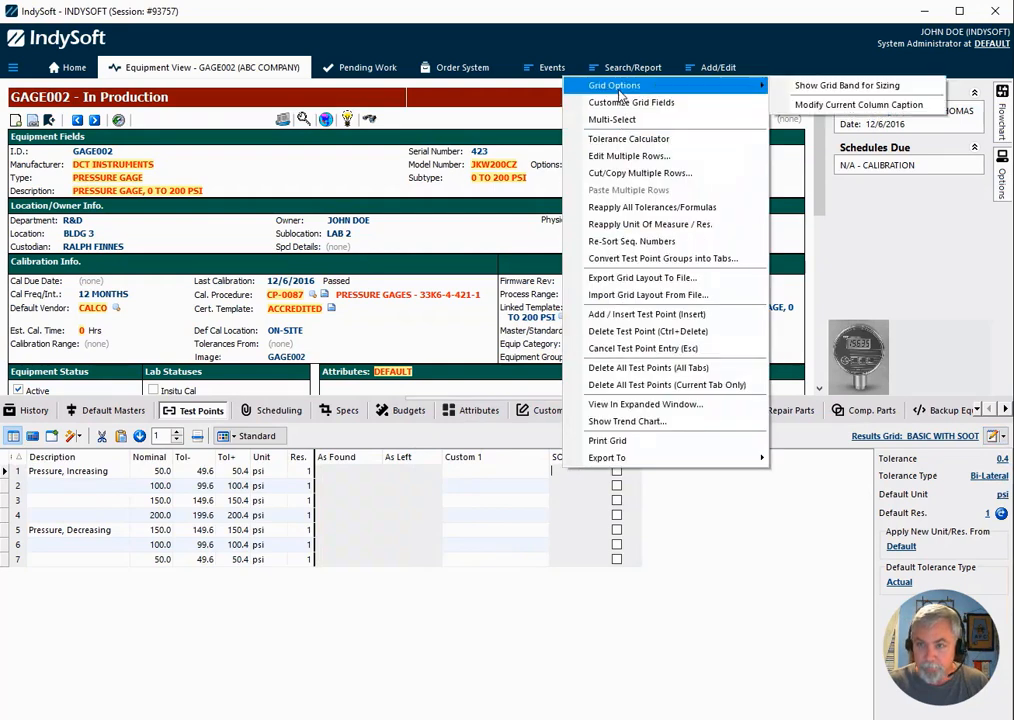
pyautogui.click(837, 104)
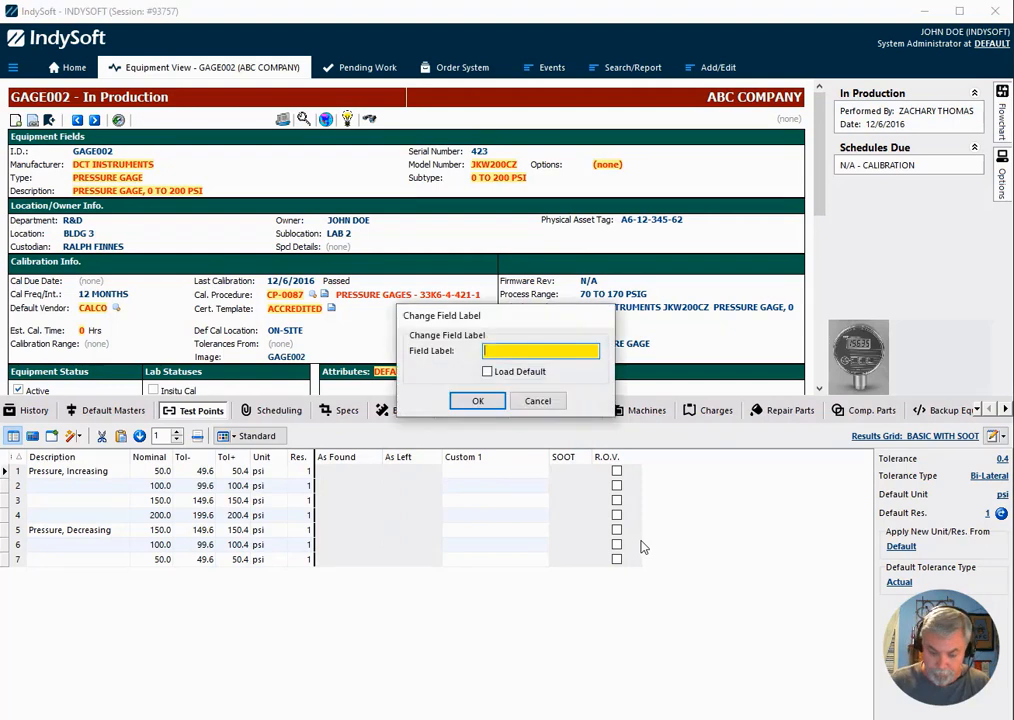
pyautogui.write('OPT')
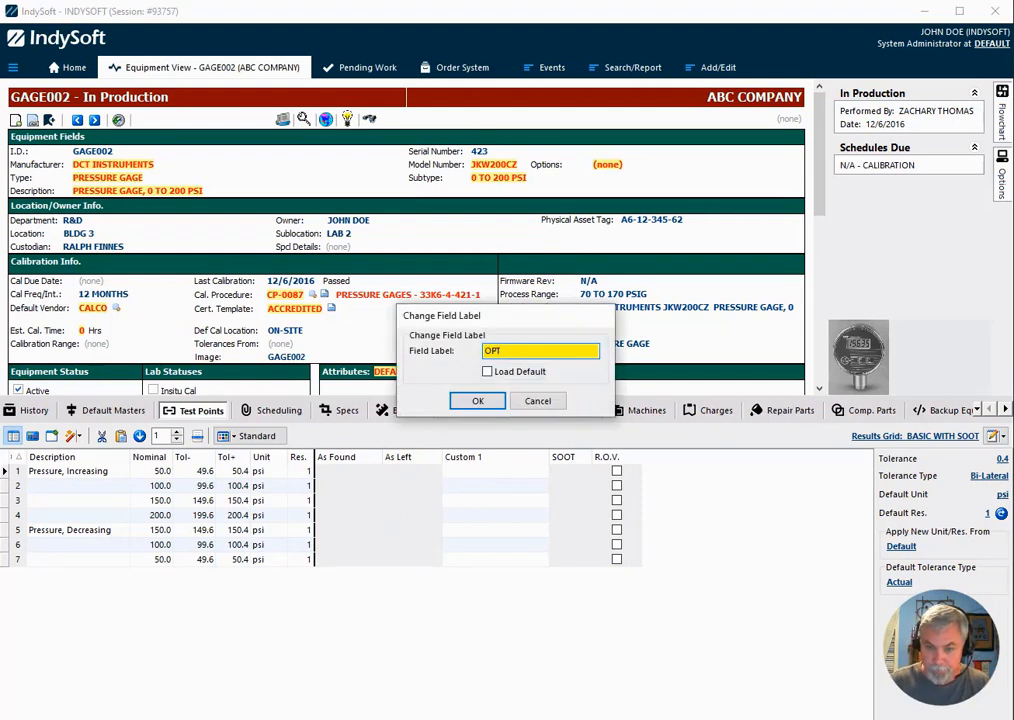
pyautogui.press('Return')
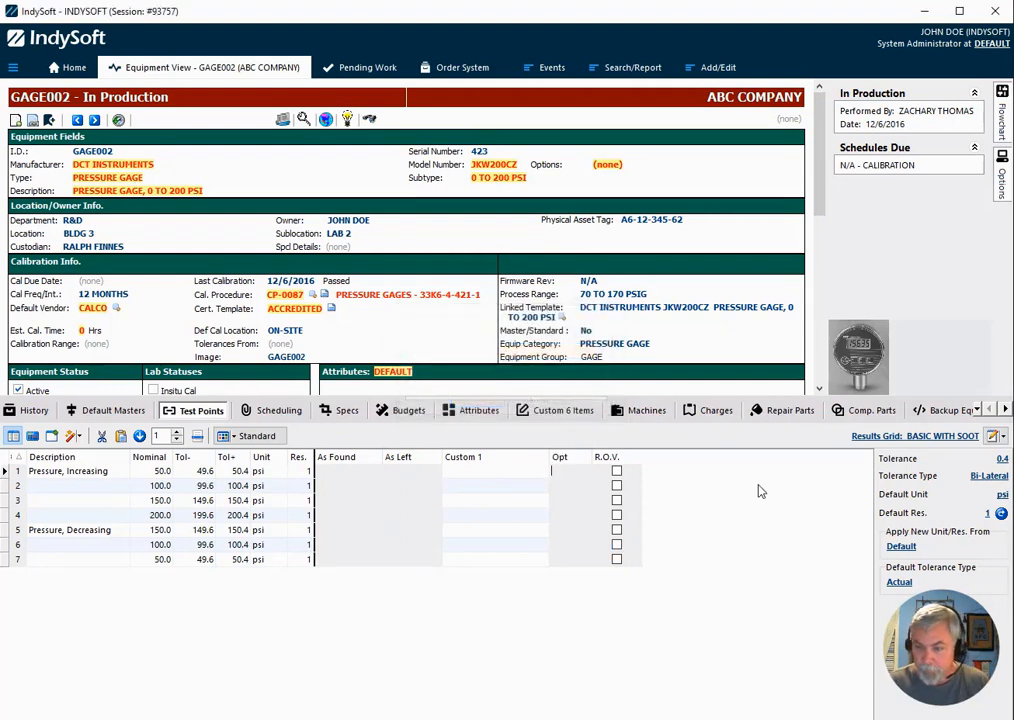
# Return to the setup grid, open the next equipment record, GAGE-003, and assign it the BASIC WITH OPT setup grid.
pyautogui.click(993, 437)
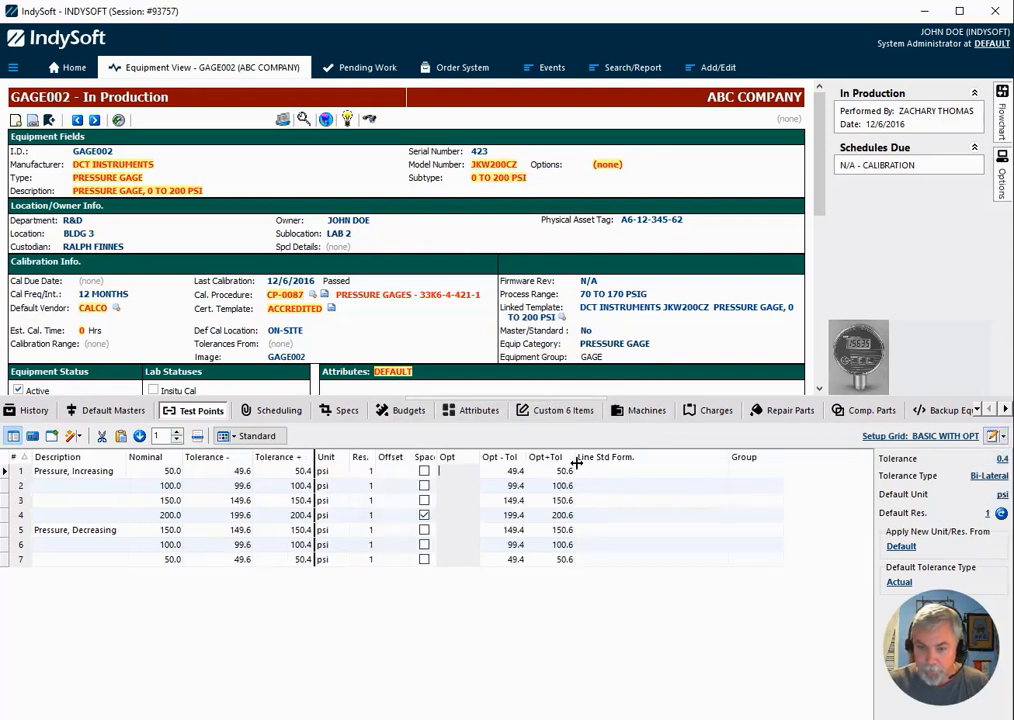
pyautogui.click(458, 471)
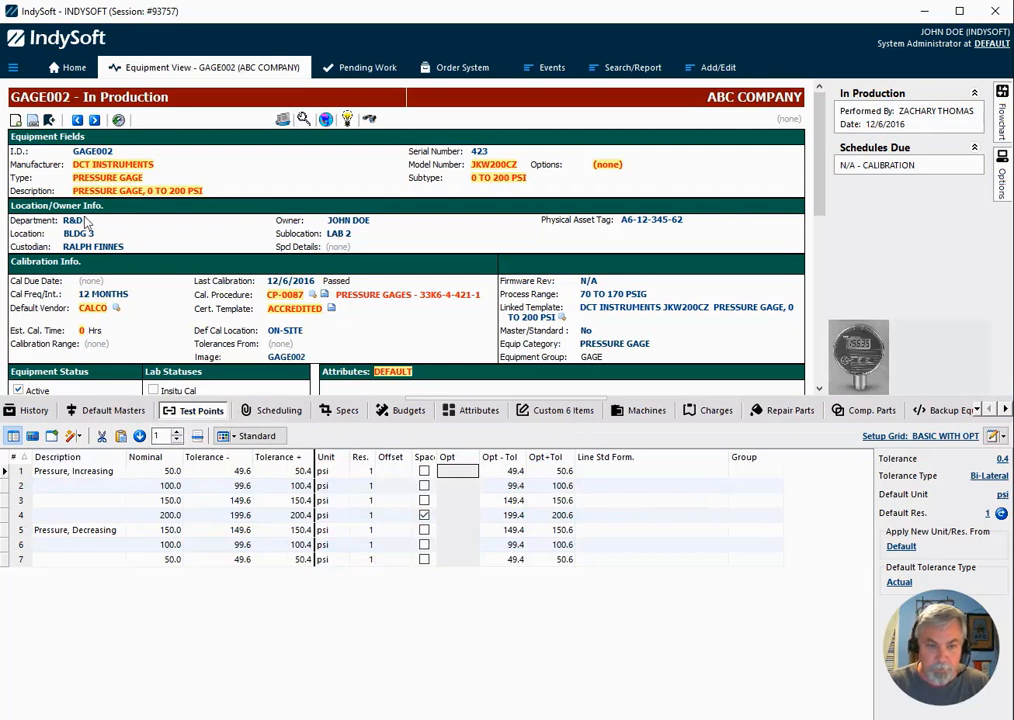
pyautogui.click(94, 120)
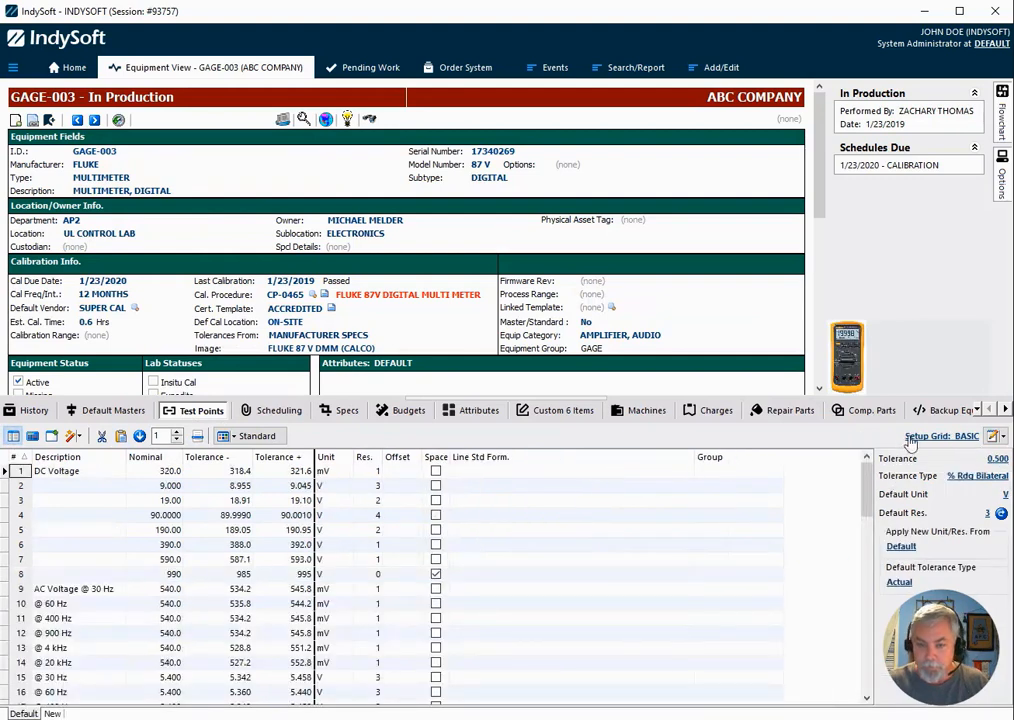
pyautogui.click(1002, 440)
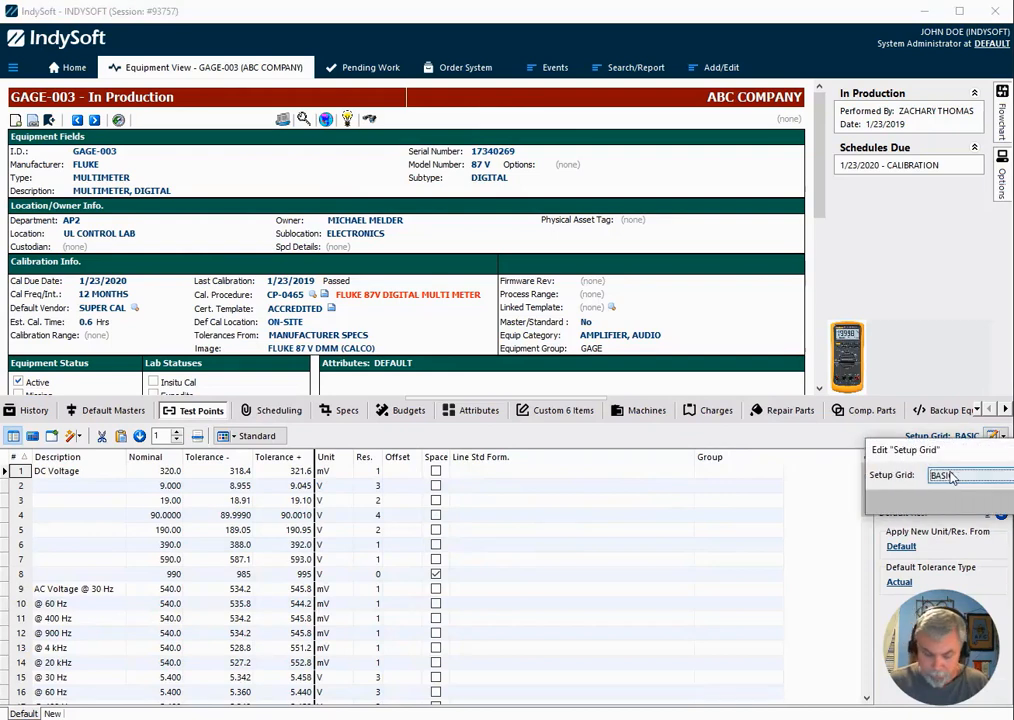
pyautogui.click(952, 478)
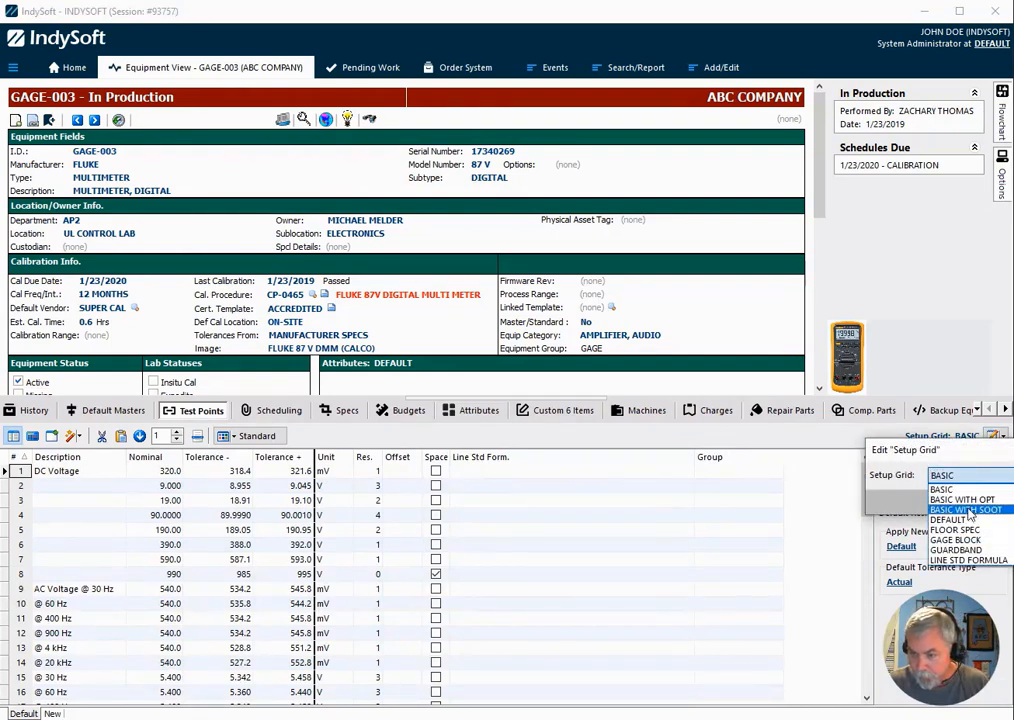
pyautogui.click(964, 500)
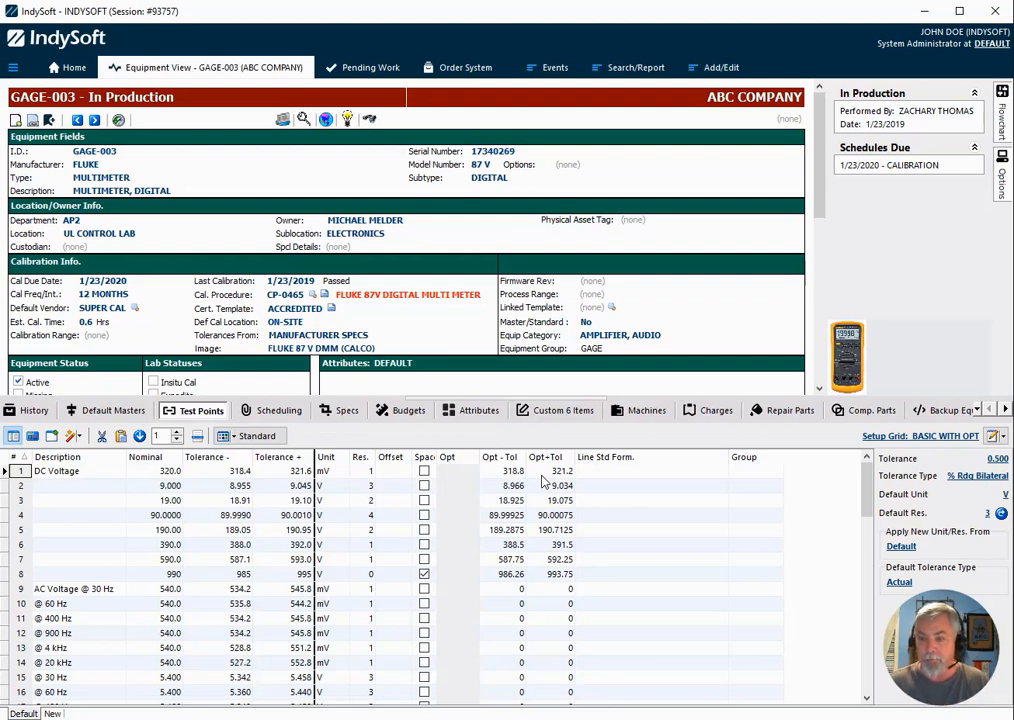
# Display GAGE-003's results grid and look through the available results grid layouts for an OPT version, keeping the current one.
pyautogui.click(1001, 440)
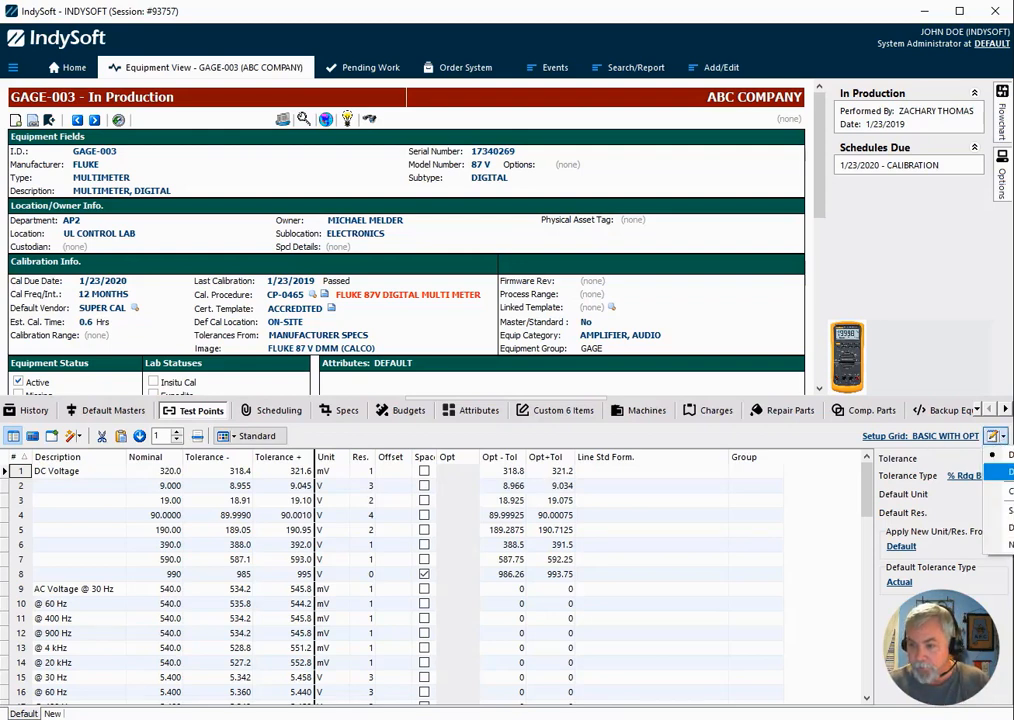
pyautogui.click(997, 472)
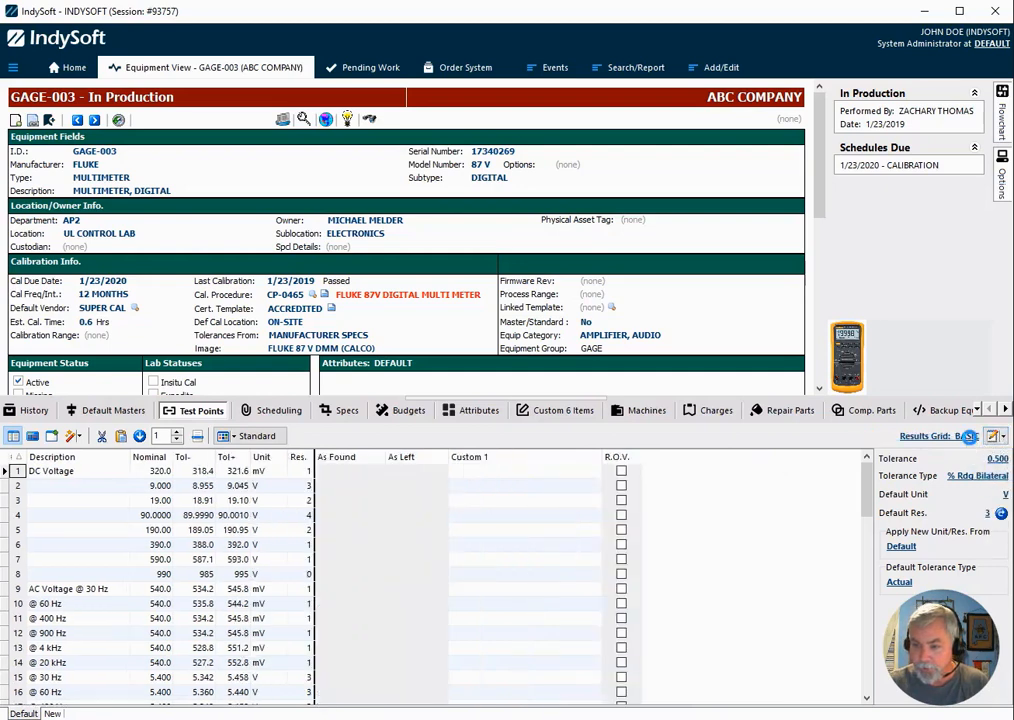
pyautogui.click(991, 439)
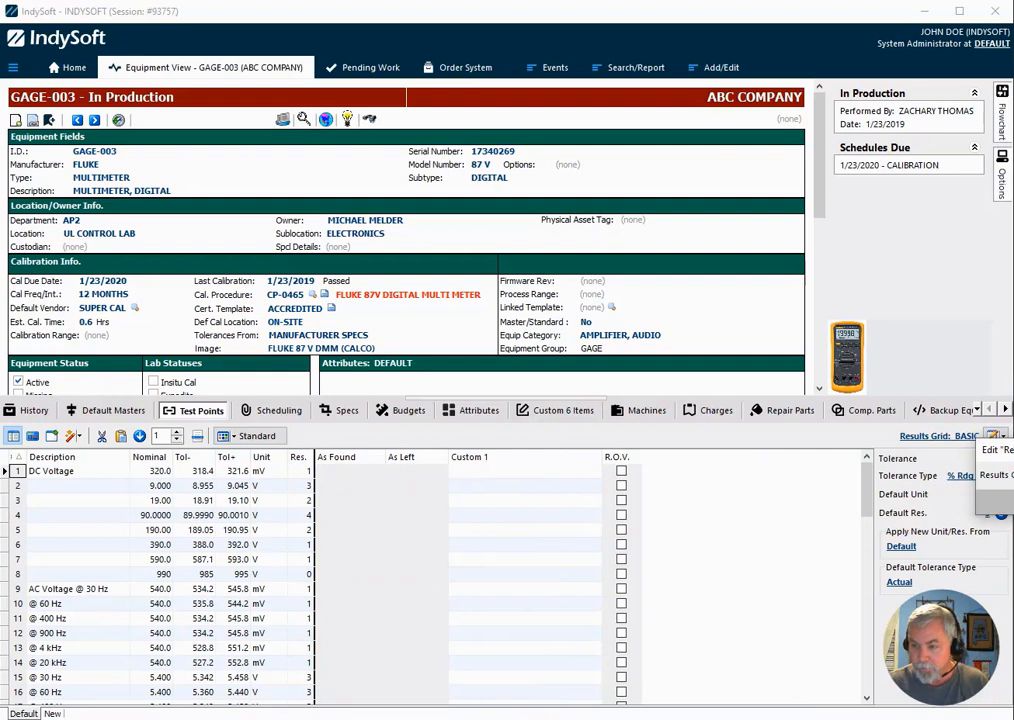
pyautogui.click(995, 450)
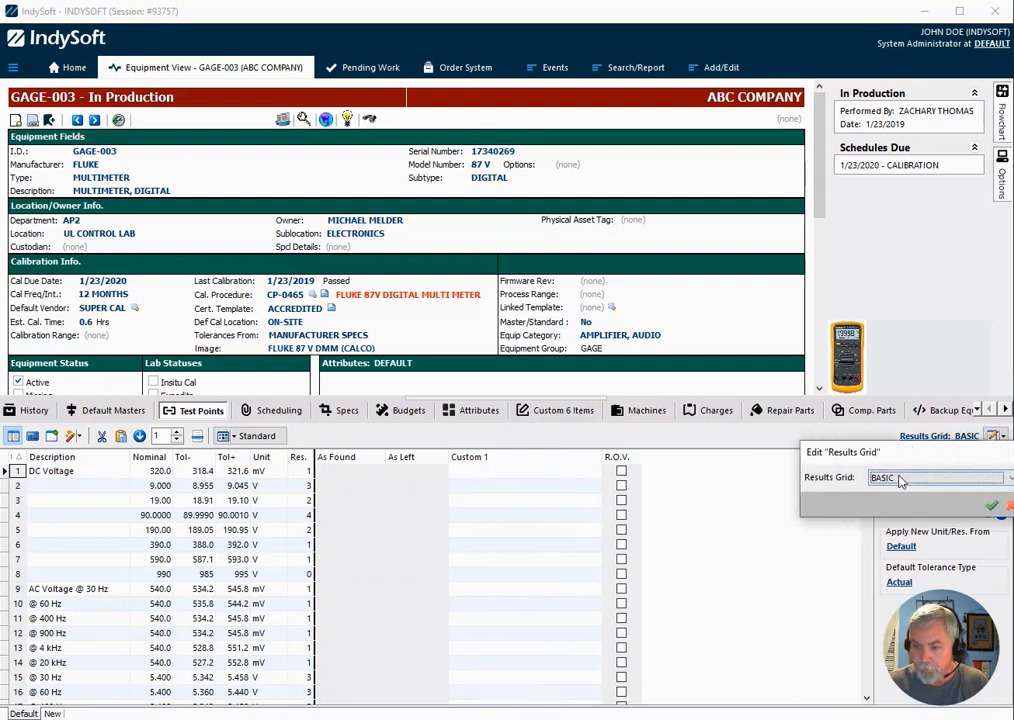
pyautogui.click(905, 478)
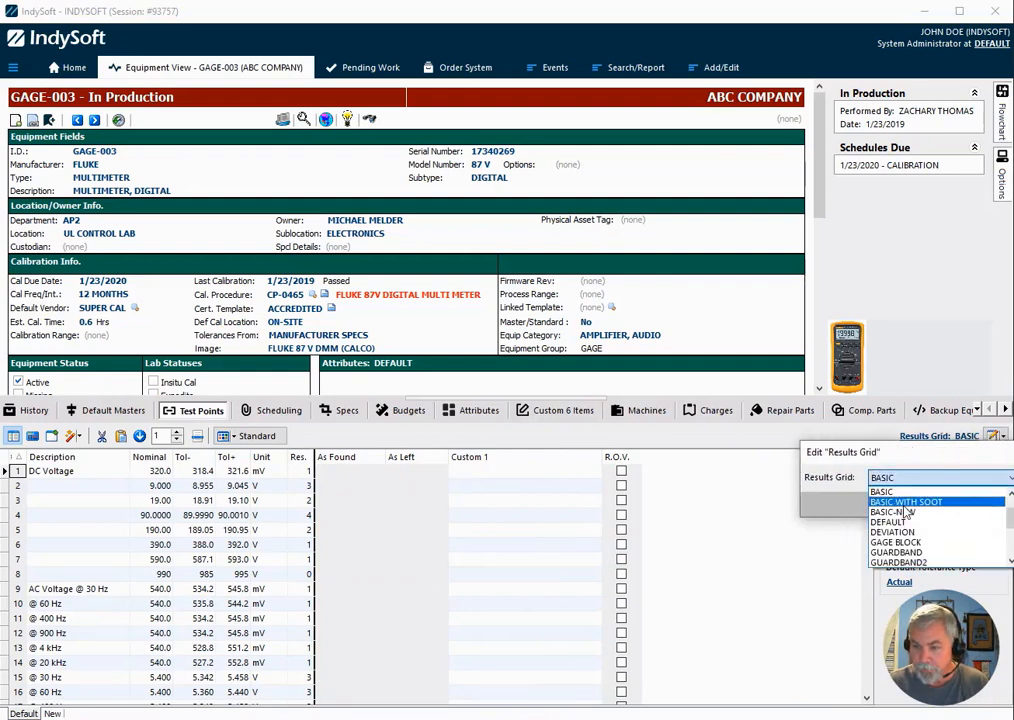
pyautogui.scroll(1, 905, 512)
pyautogui.scroll(1, 905, 512)
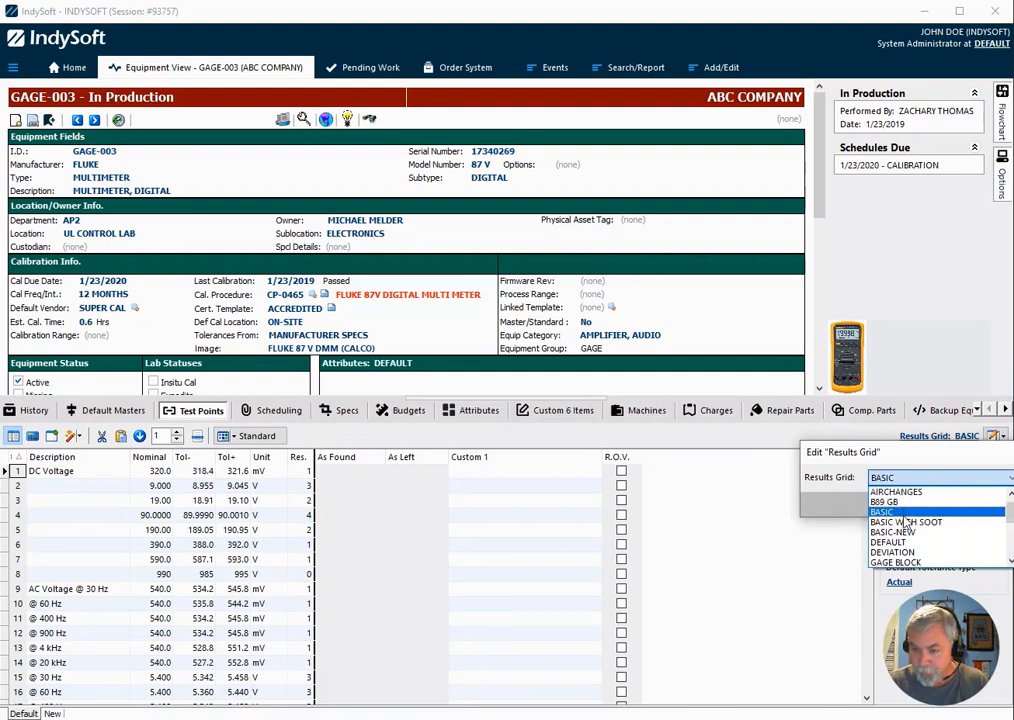
pyautogui.scroll(-12, 905, 520)
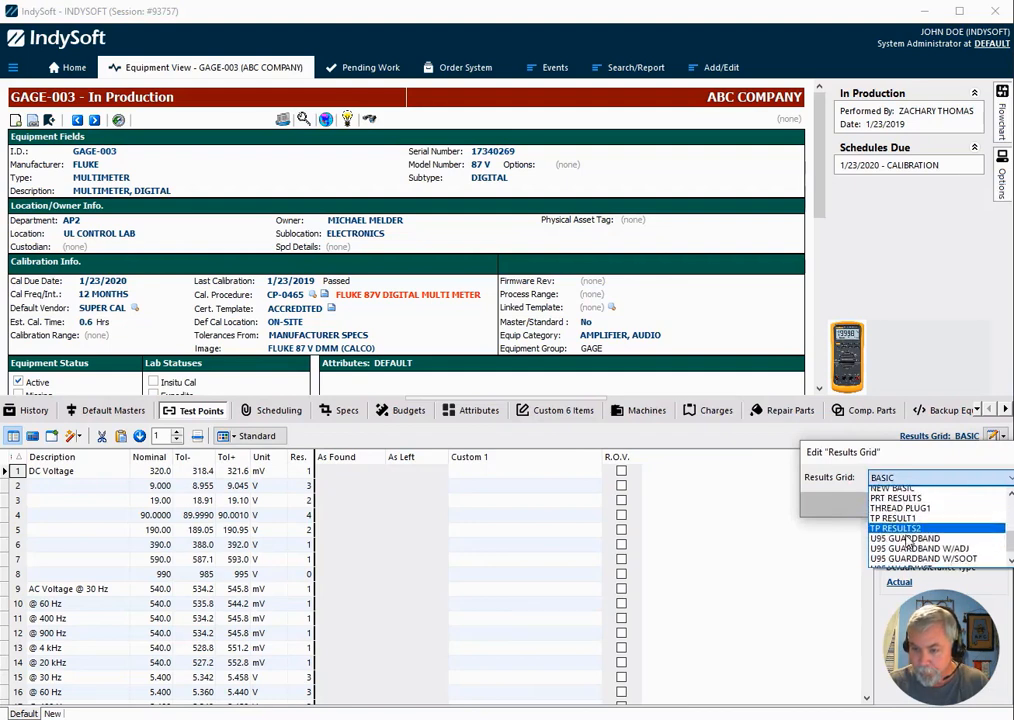
pyautogui.scroll(-2, 908, 543)
pyautogui.scroll(5, 912, 548)
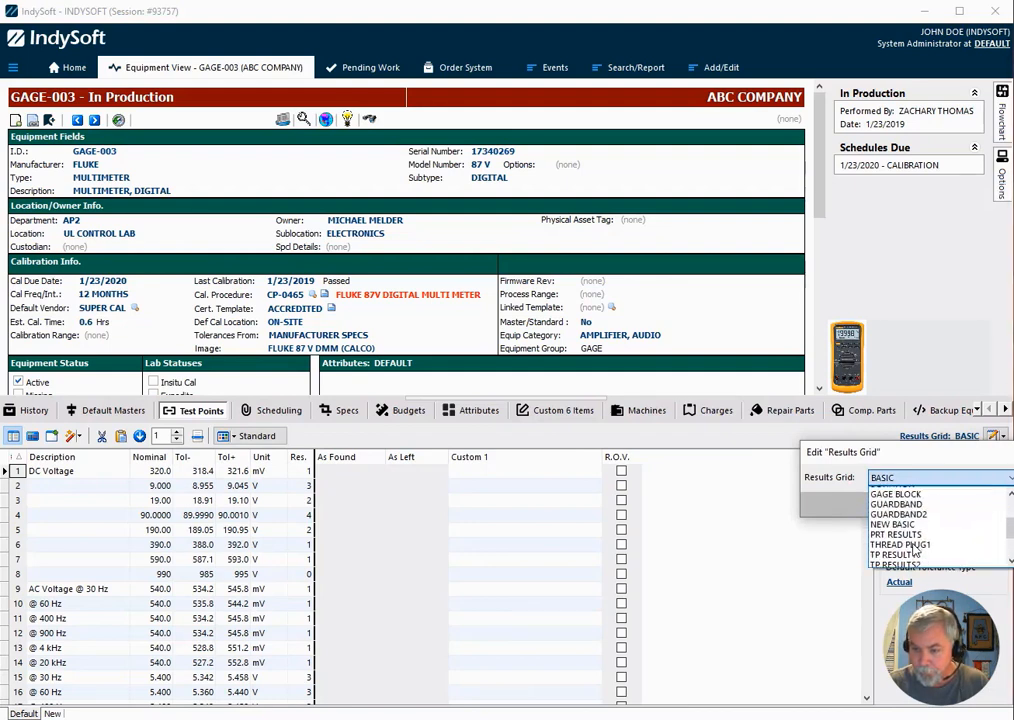
pyautogui.scroll(8, 913, 550)
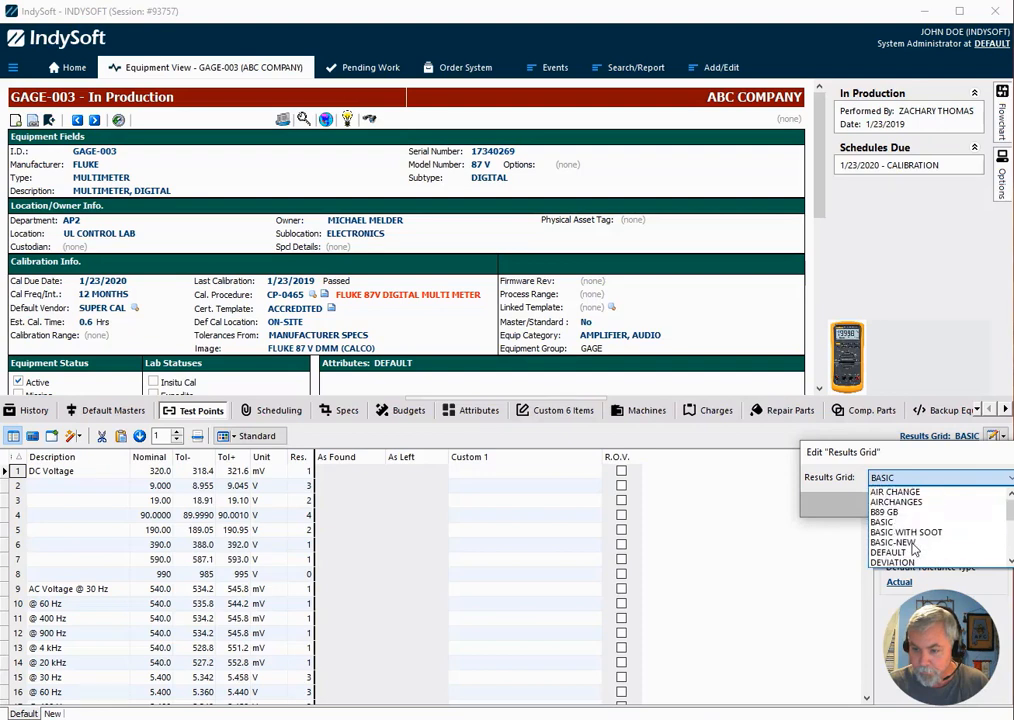
pyautogui.click(829, 511)
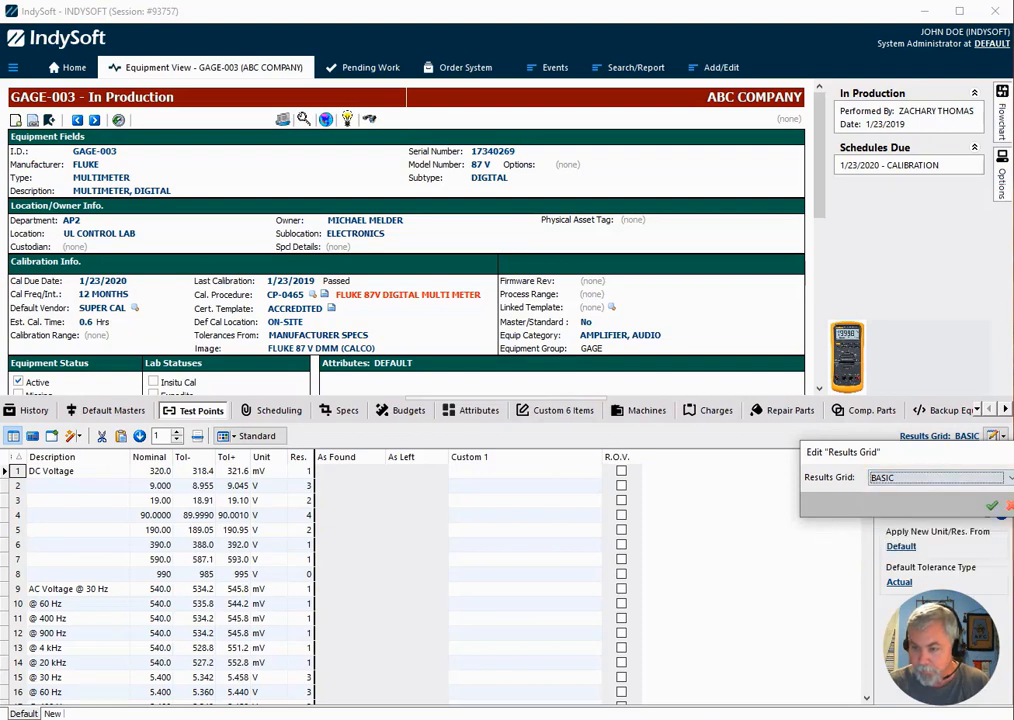
pyautogui.click(1009, 510)
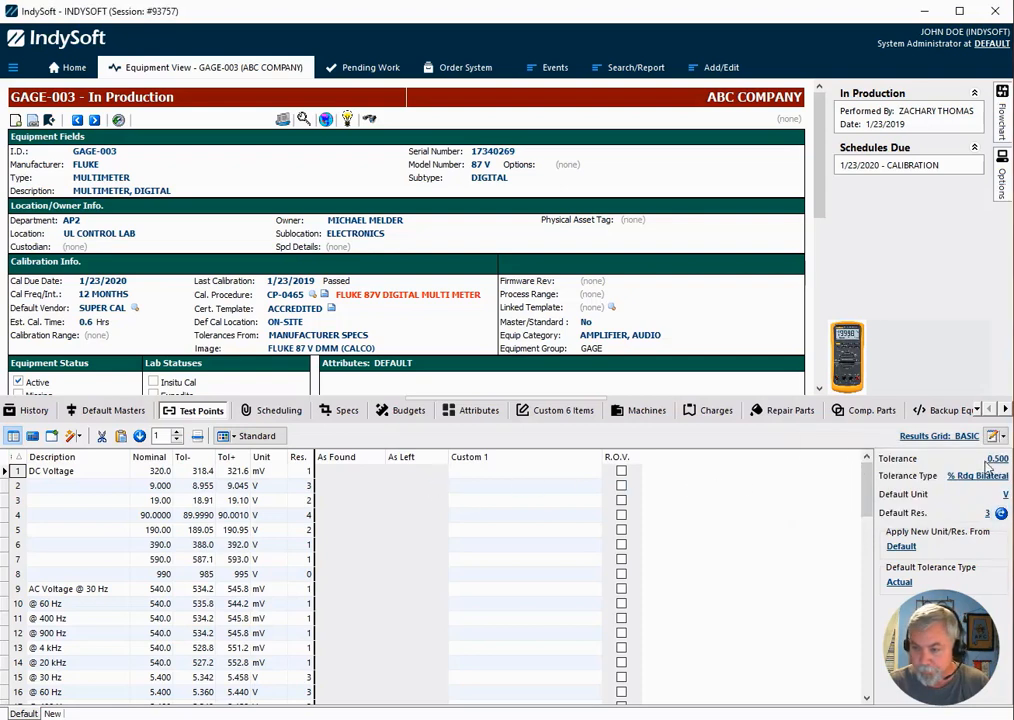
# Assign the BASIC WITH SOOT results grid layout to GAGE-003's test points.
pyautogui.click(966, 437)
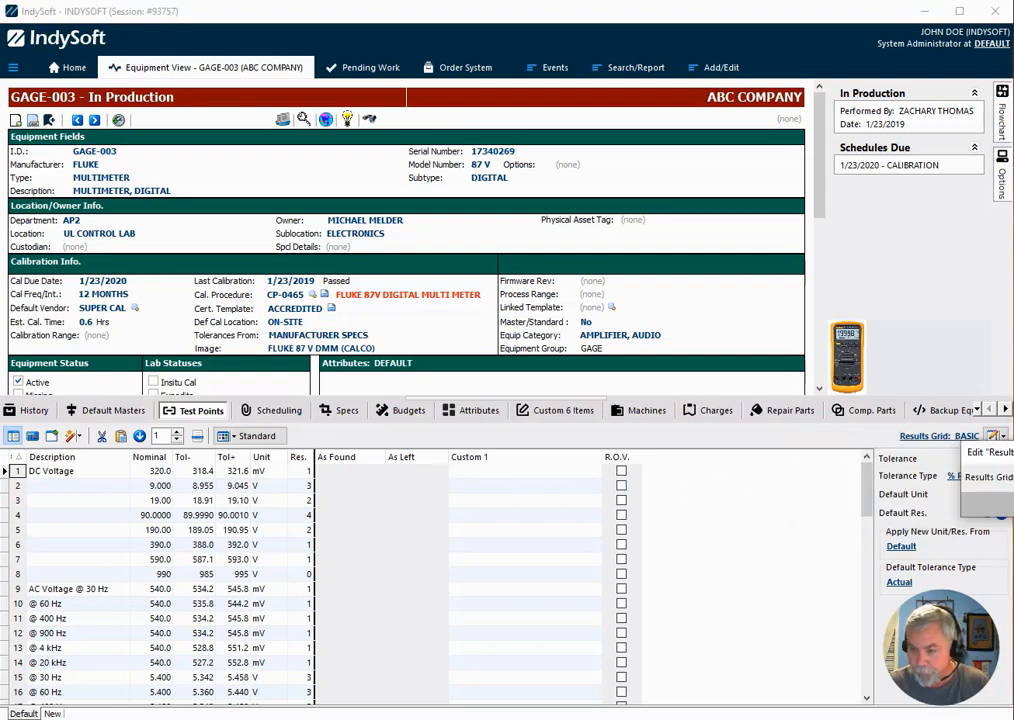
pyautogui.click(978, 452)
pyautogui.click(866, 480)
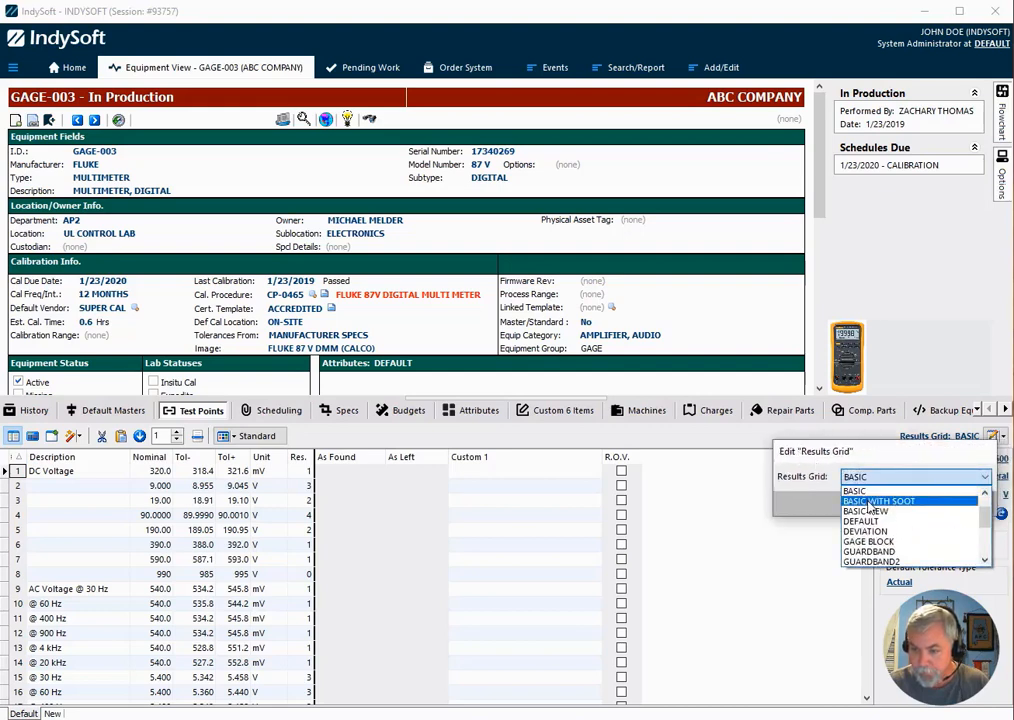
pyautogui.click(870, 502)
pyautogui.click(962, 506)
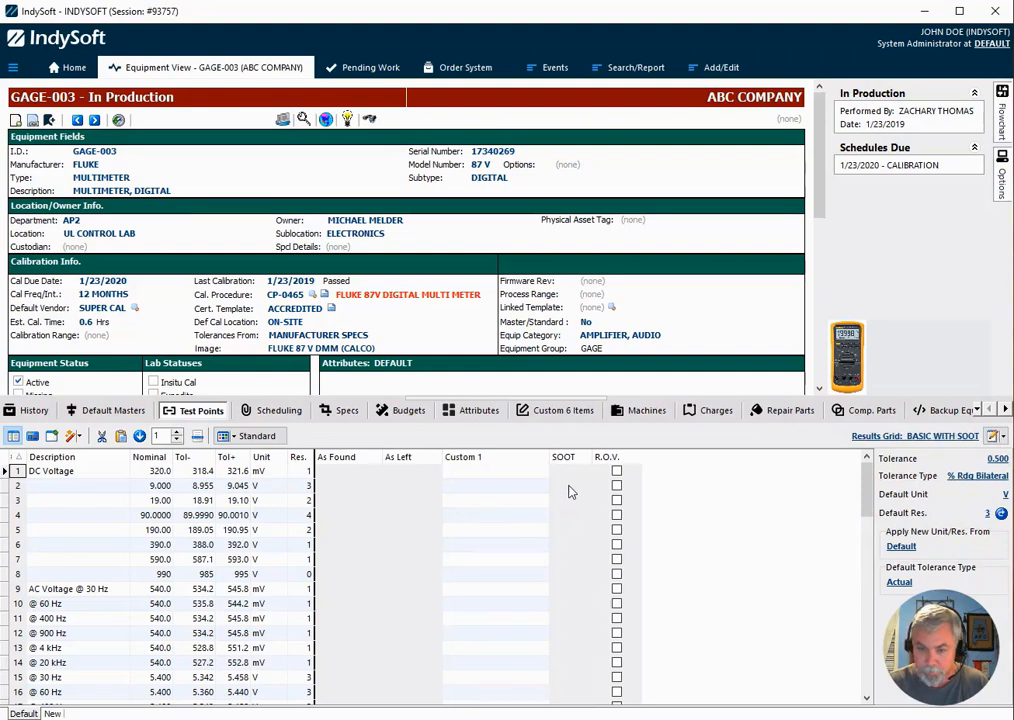
# Change the caption of the SOOT column in GAGE-003's results grid to OPT.
pyautogui.click(569, 472)
pyautogui.rightClick(569, 473)
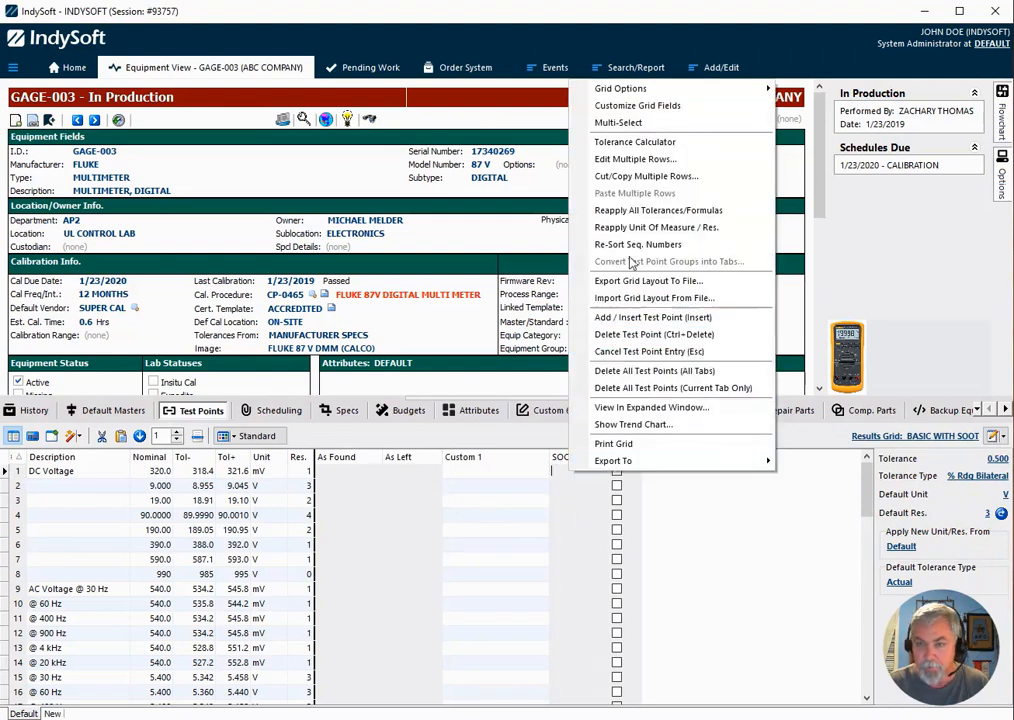
pyautogui.moveTo(655, 88)
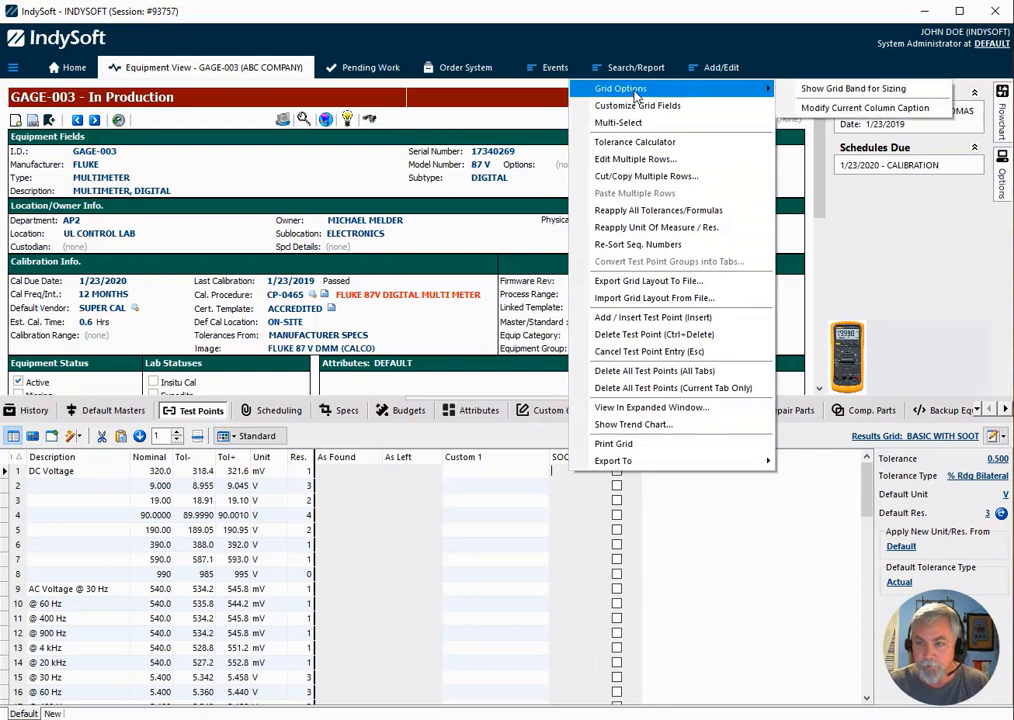
pyautogui.click(815, 107)
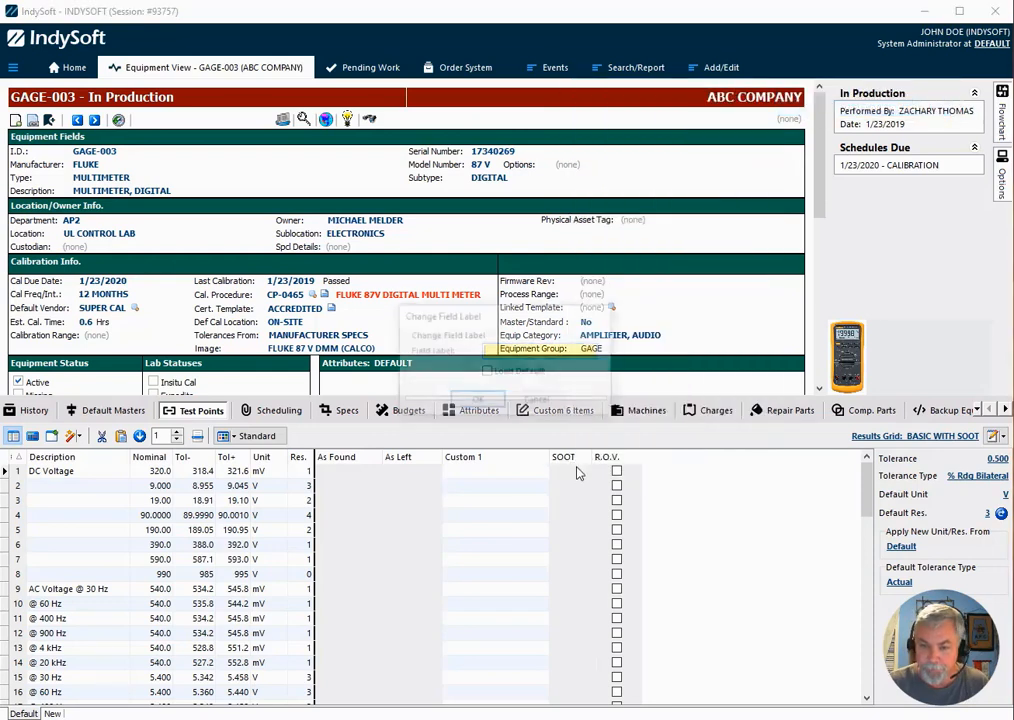
pyautogui.write('OPT')
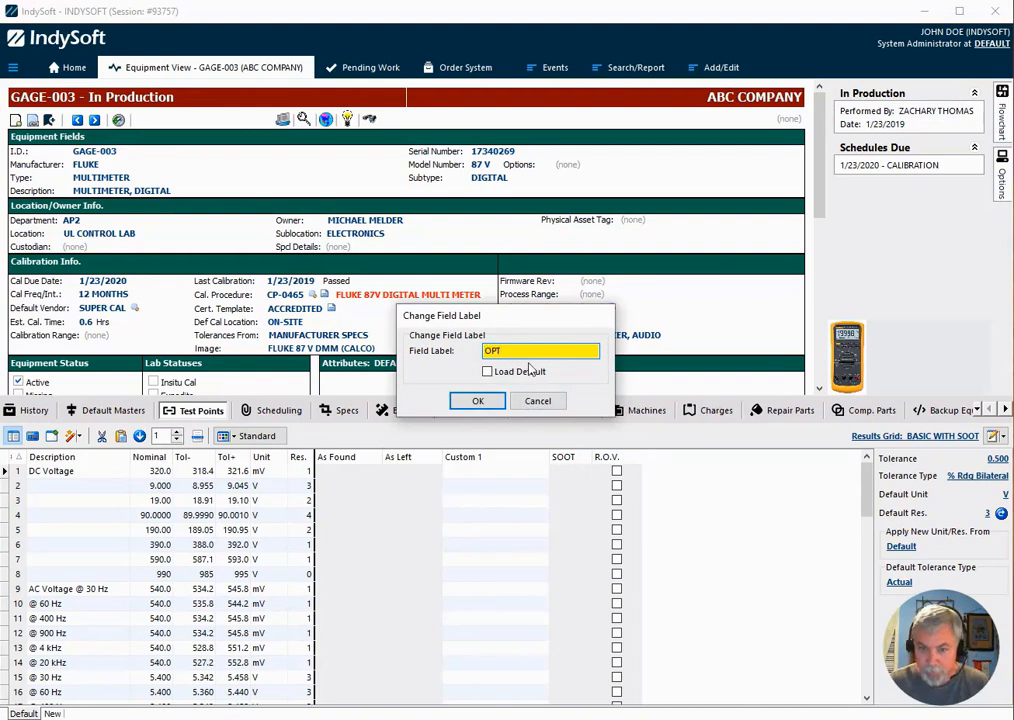
pyautogui.press('Return')
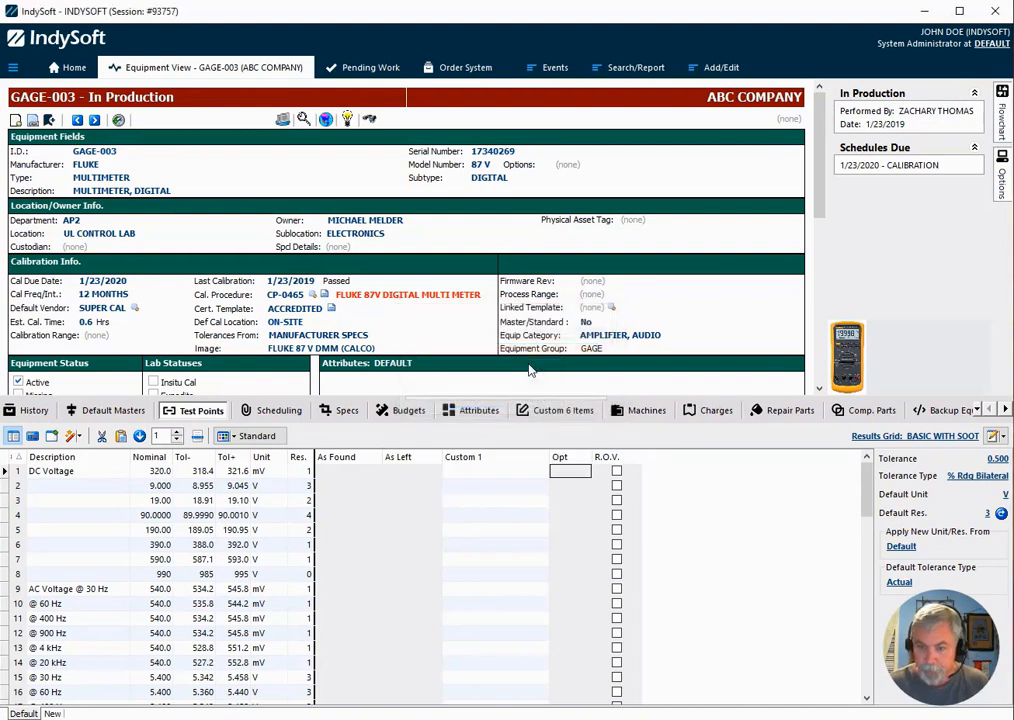
# Save the recaptioned results grid layout as a new grid setting named BASIC WITH OPT.
pyautogui.click(1001, 437)
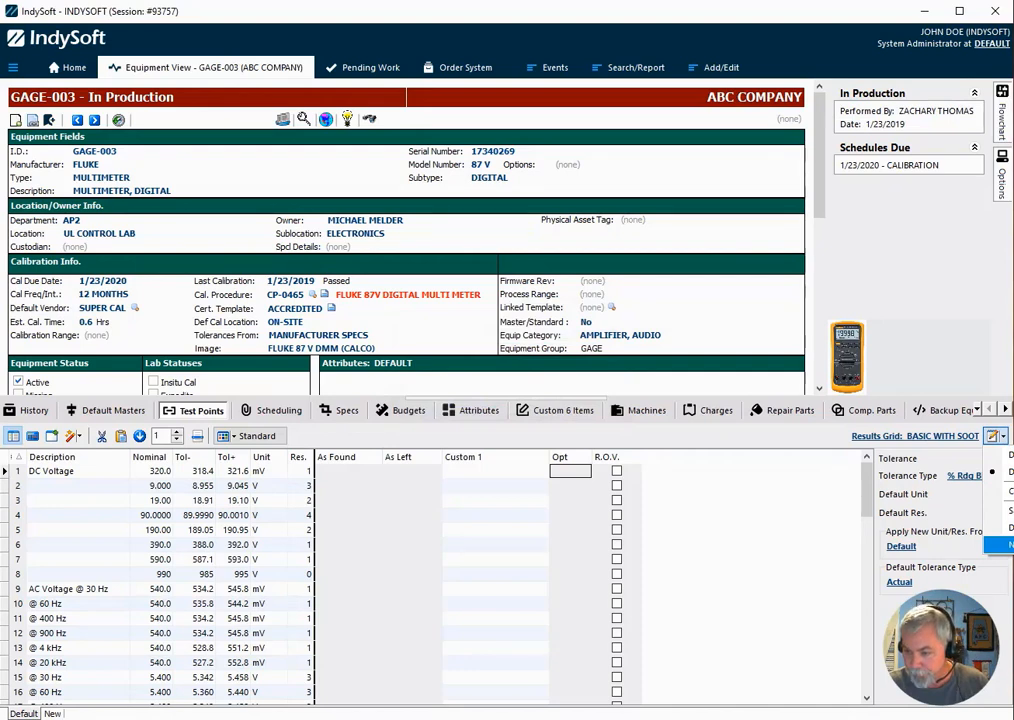
pyautogui.click(998, 545)
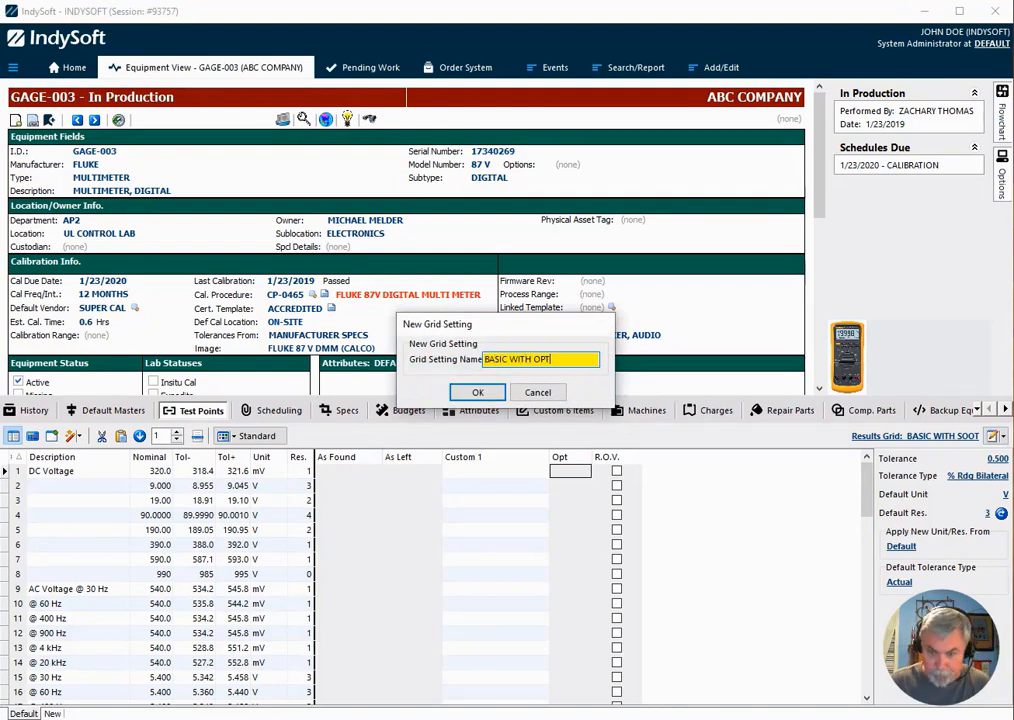
pyautogui.press('Return')
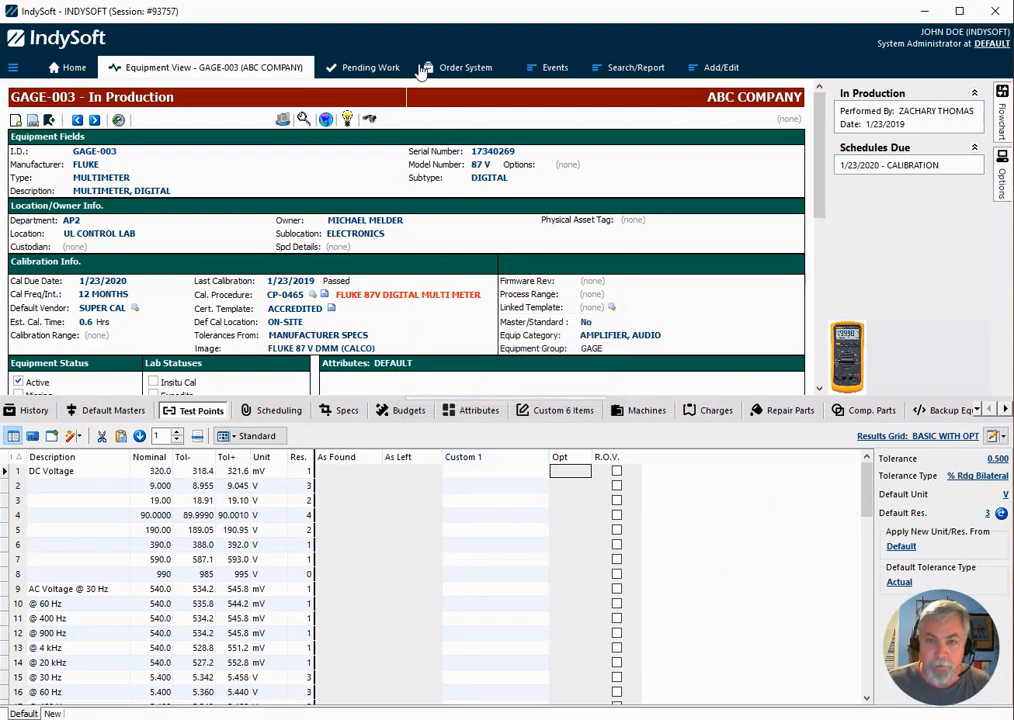
# Start a calibration event for GAGE-003 using the DEFAULT test point type.
pyautogui.click(550, 72)
pyautogui.click(560, 125)
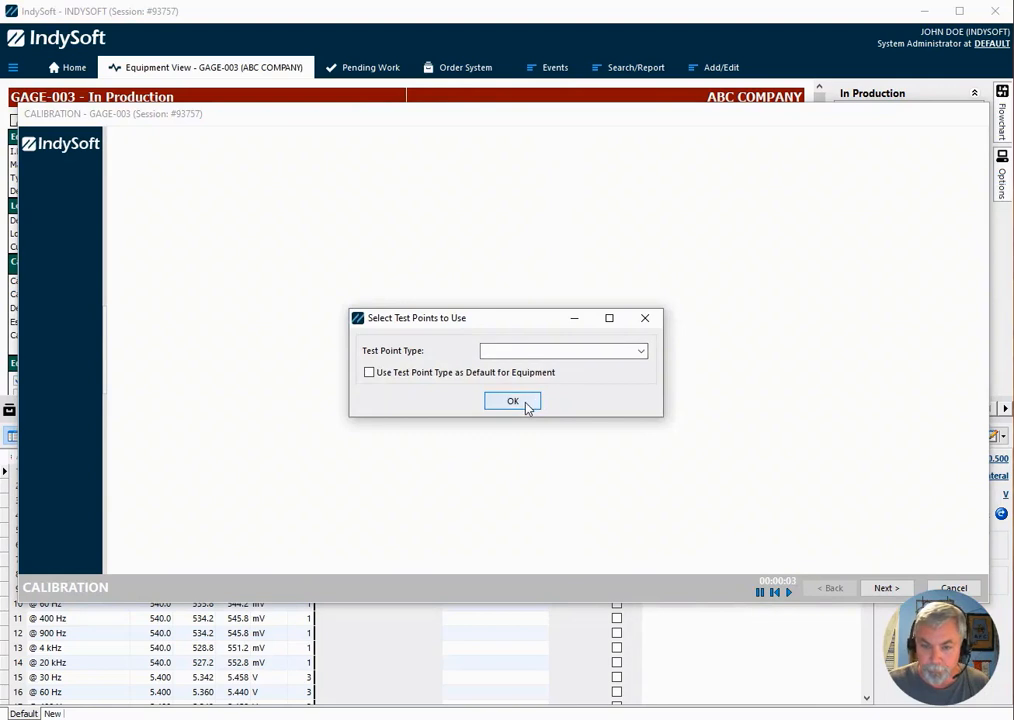
pyautogui.click(527, 407)
pyautogui.click(547, 420)
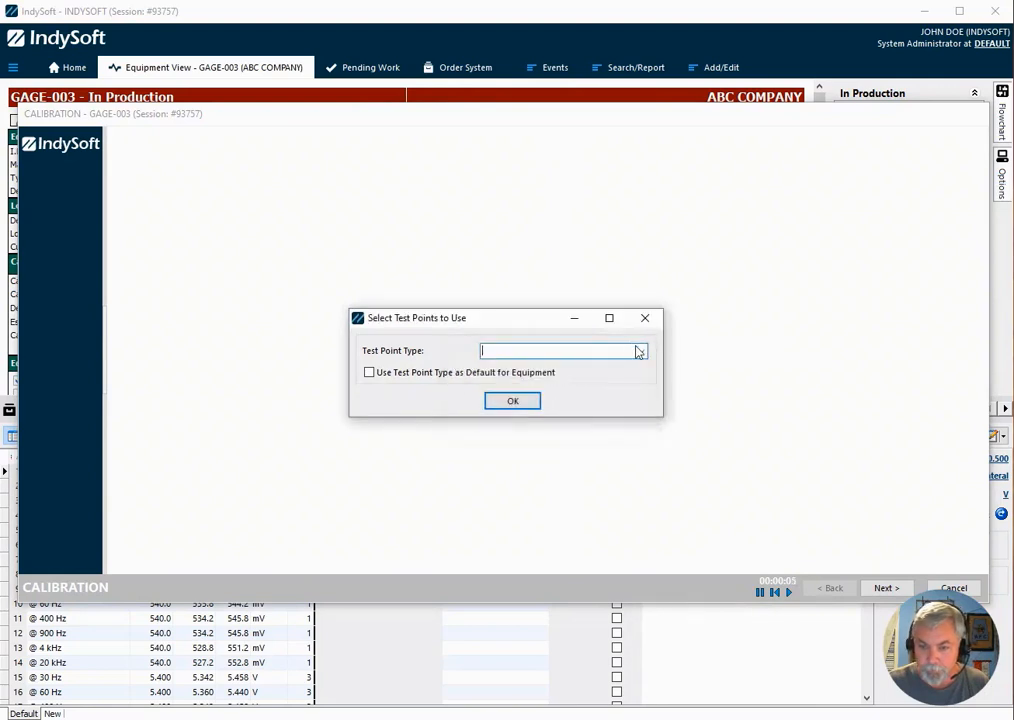
pyautogui.click(641, 351)
pyautogui.click(522, 362)
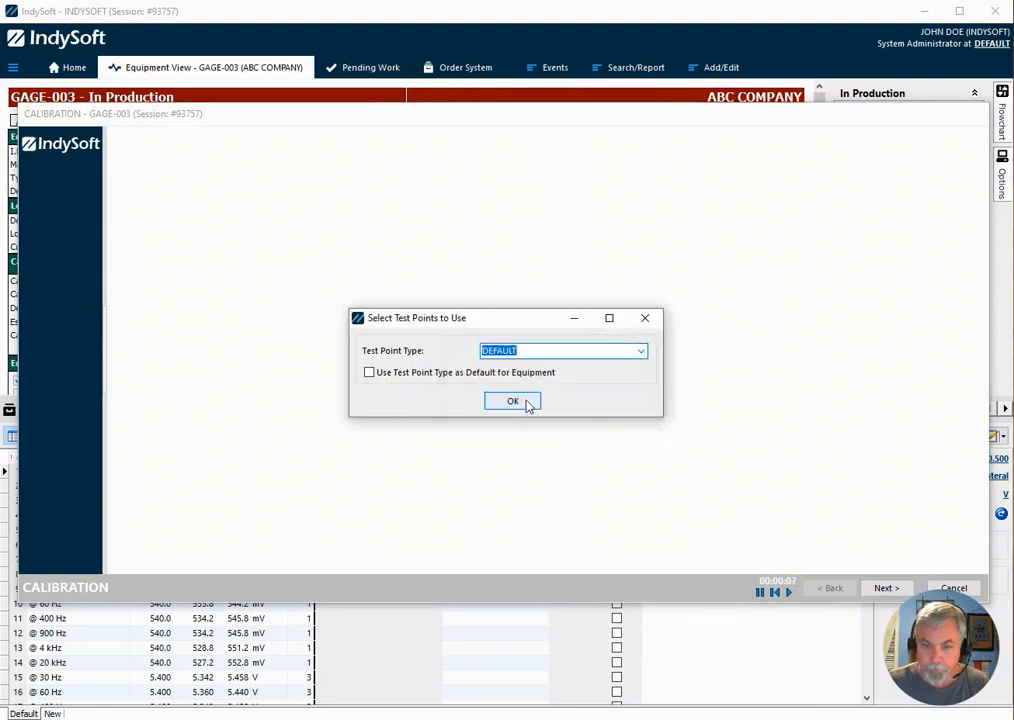
pyautogui.click(525, 402)
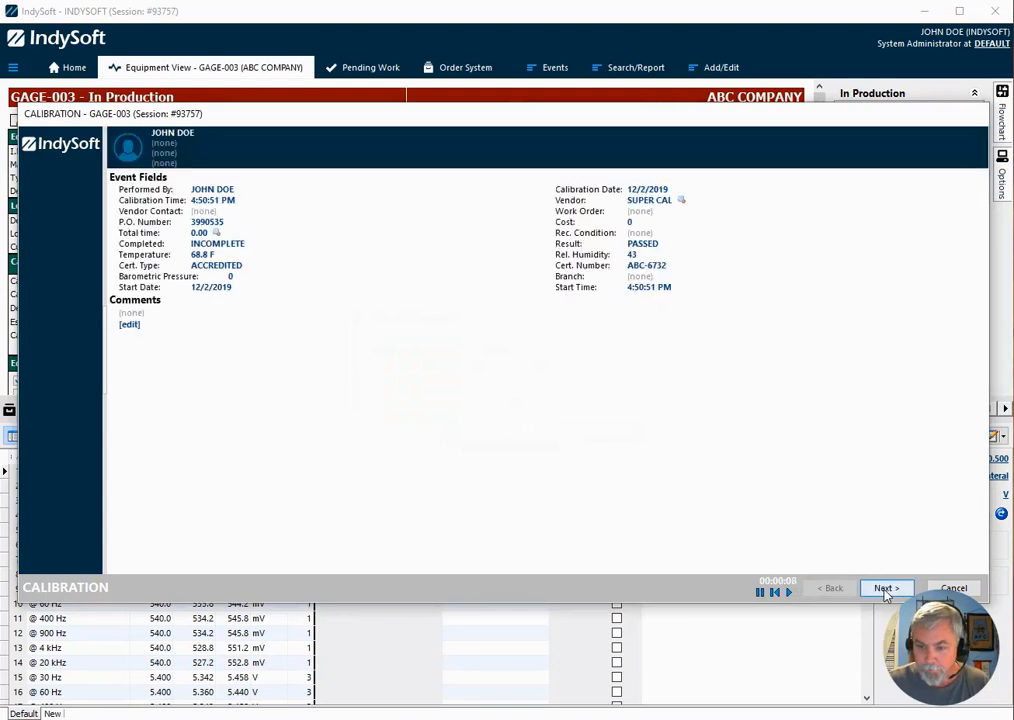
# Advance through the calibration event's fields, documents and masters pages to the results grid, and dismiss the uncertainty masters mapping.
pyautogui.click(885, 589)
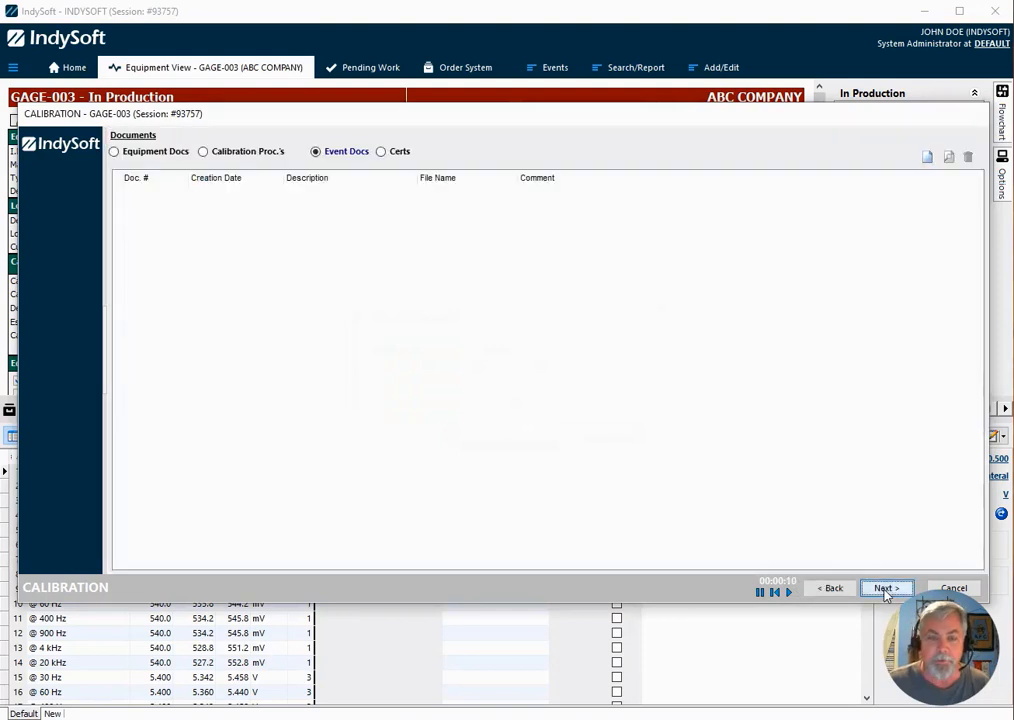
pyautogui.click(885, 589)
pyautogui.click(885, 589)
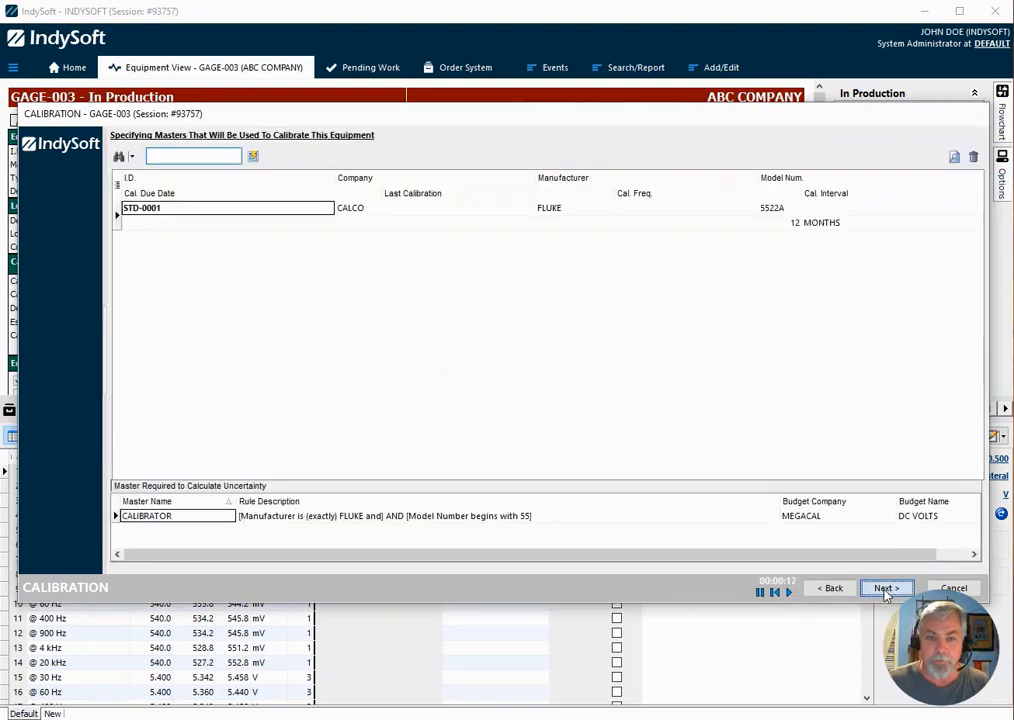
pyautogui.click(885, 589)
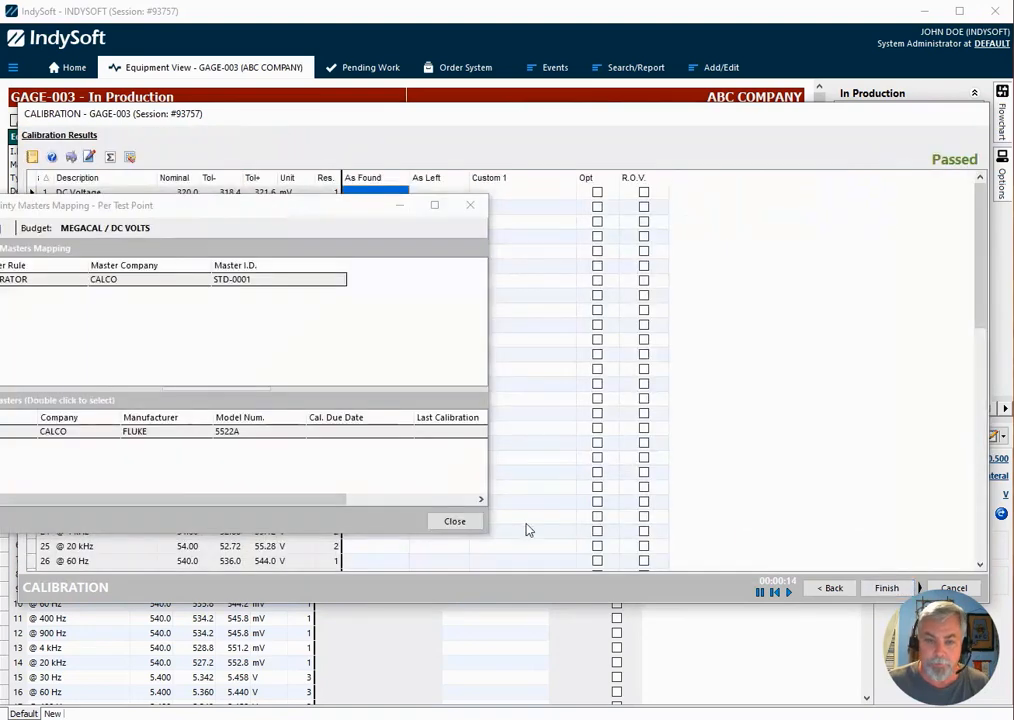
pyautogui.click(455, 521)
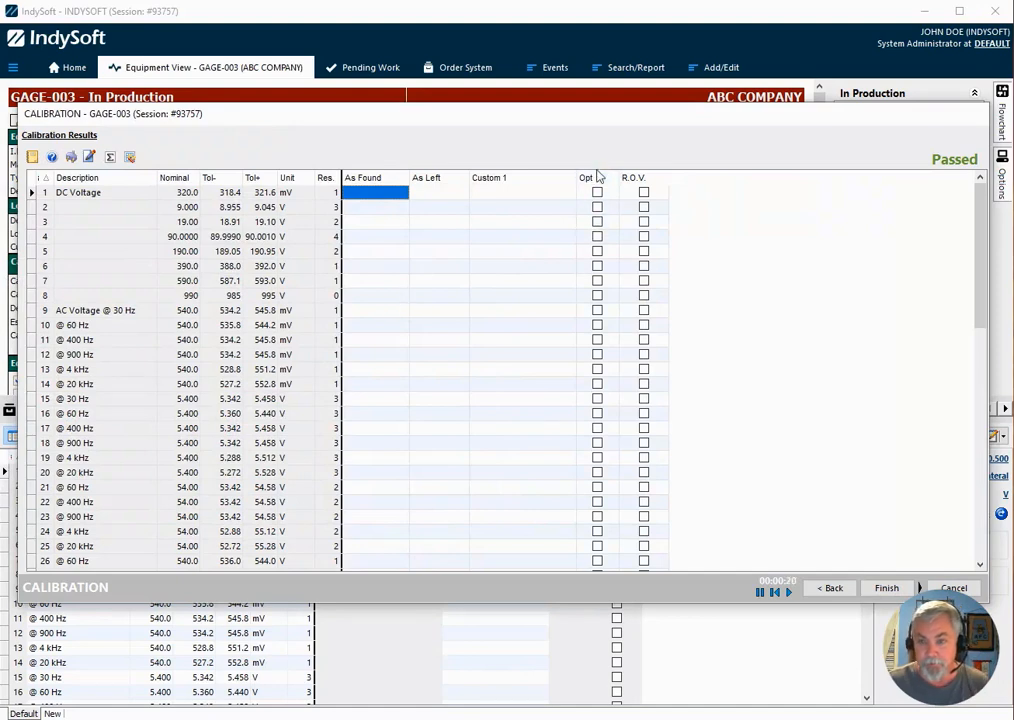
# Enter an As Found reading of 321.7 for the first DC Voltage test point (320.0 mV nominal).
pyautogui.click(396, 192)
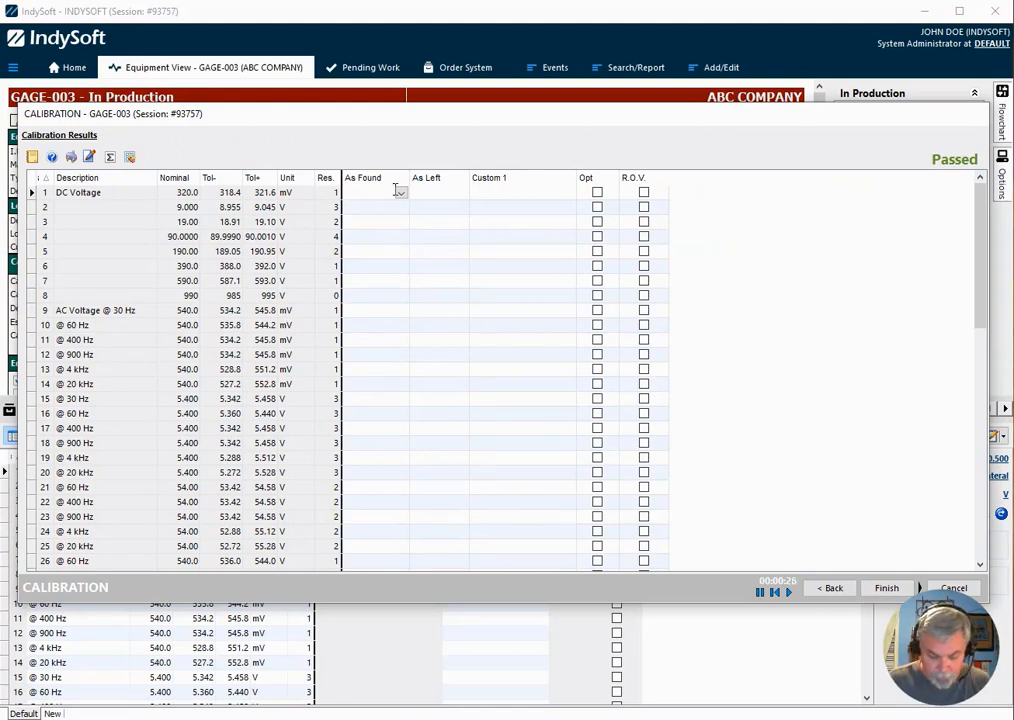
pyautogui.write('2')
pyautogui.press('BackSpace')
pyautogui.write('321.7')
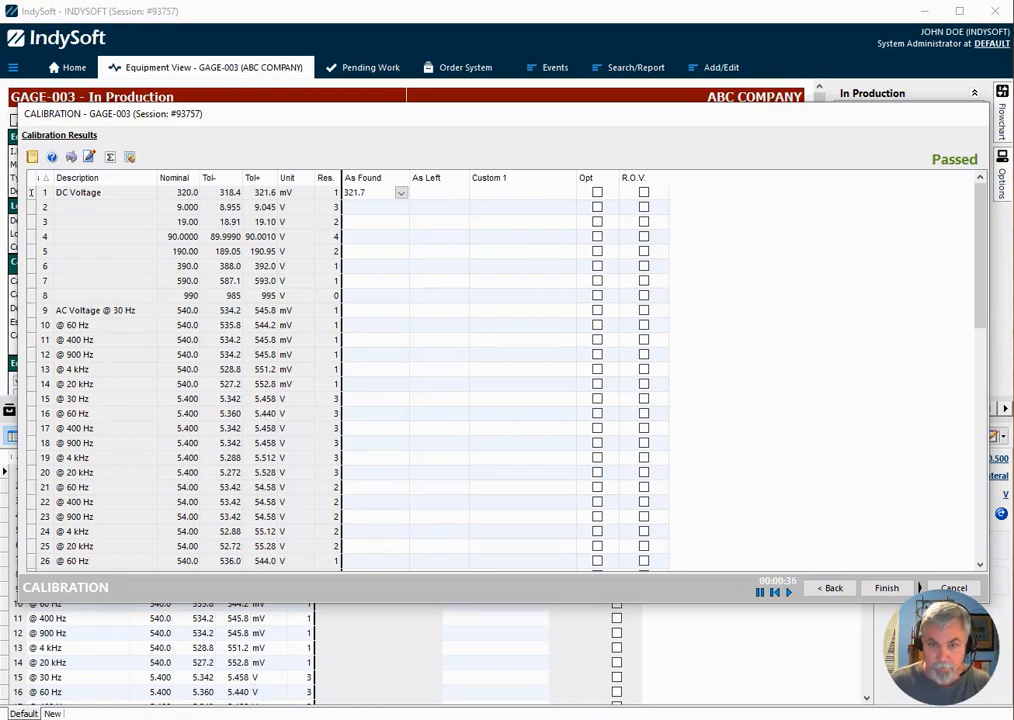
pyautogui.press('Return')
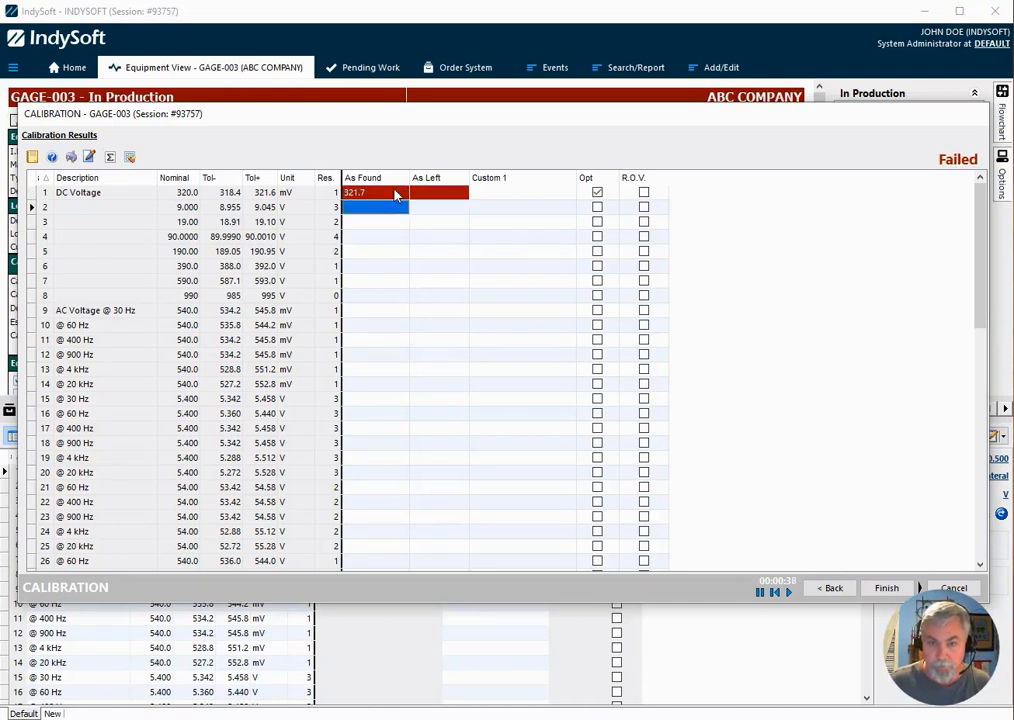
pyautogui.click(395, 195)
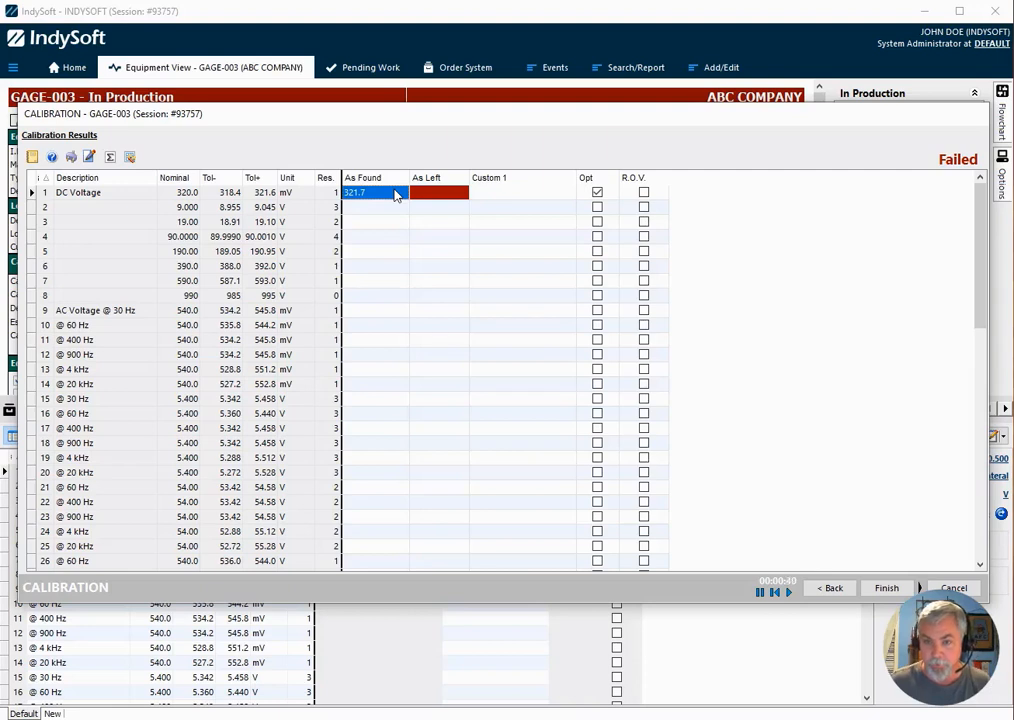
# Enter an As Found reading of 9.043 for the second test point (9.000 V nominal).
pyautogui.click(388, 209)
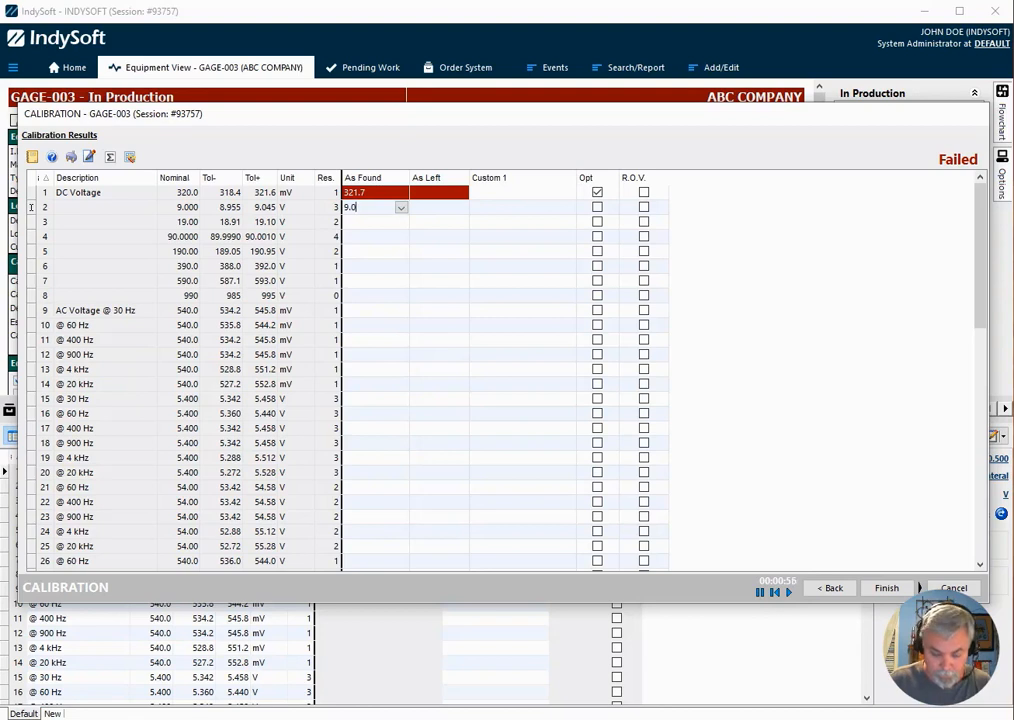
pyautogui.press('Return')
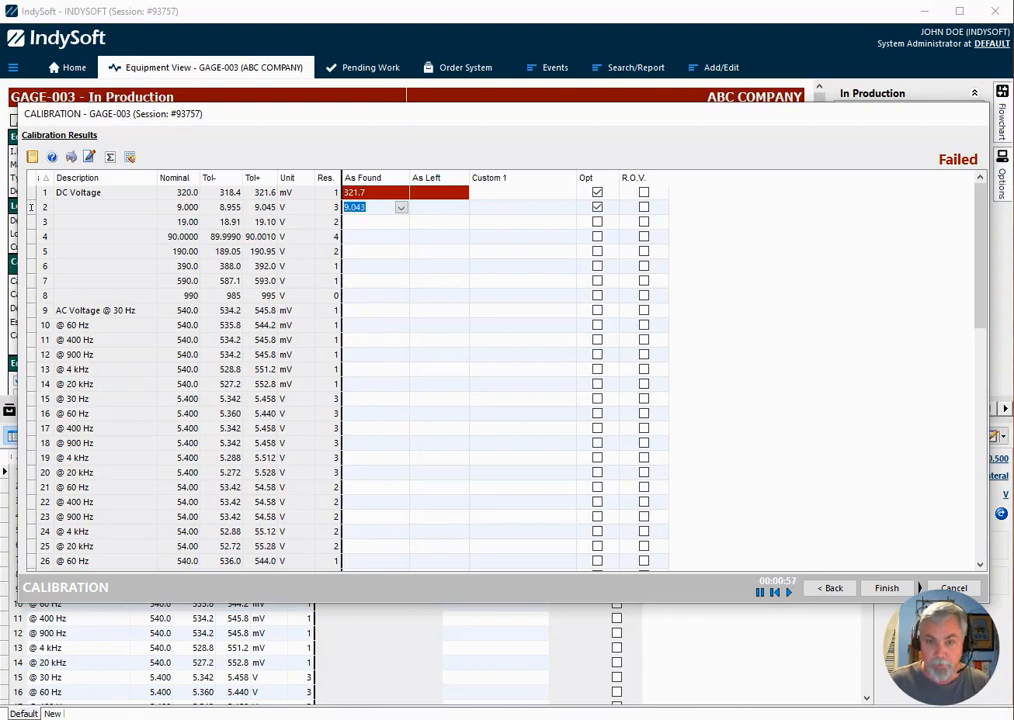
pyautogui.click(389, 217)
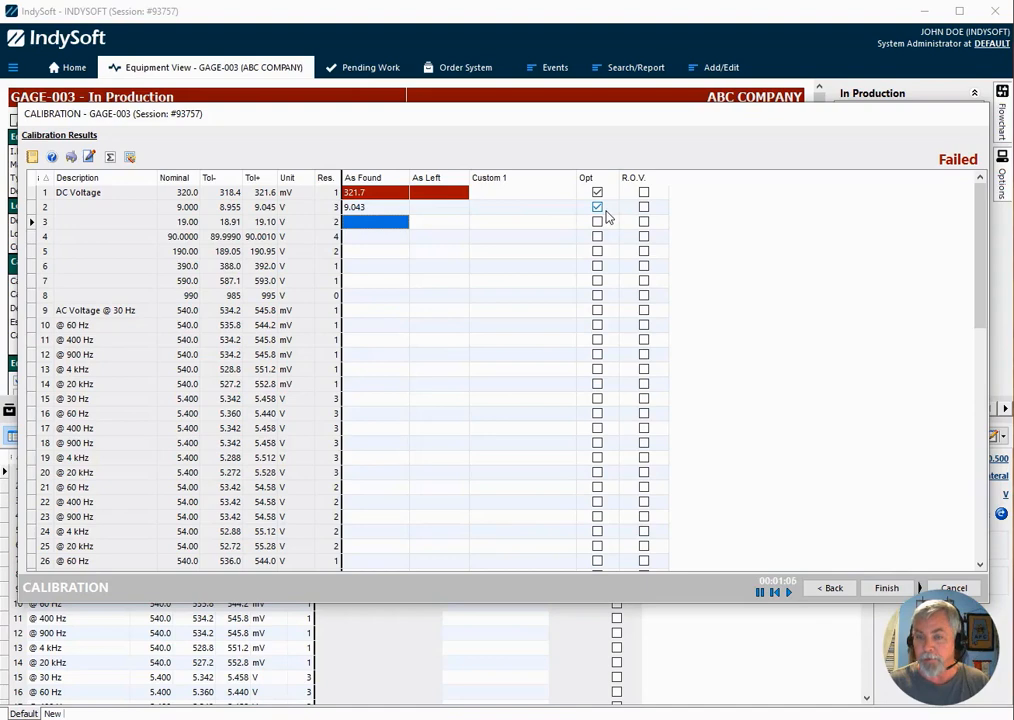
# Open the As Found reading of the third test point (19.00 V nominal) for editing.
pyautogui.click(382, 225)
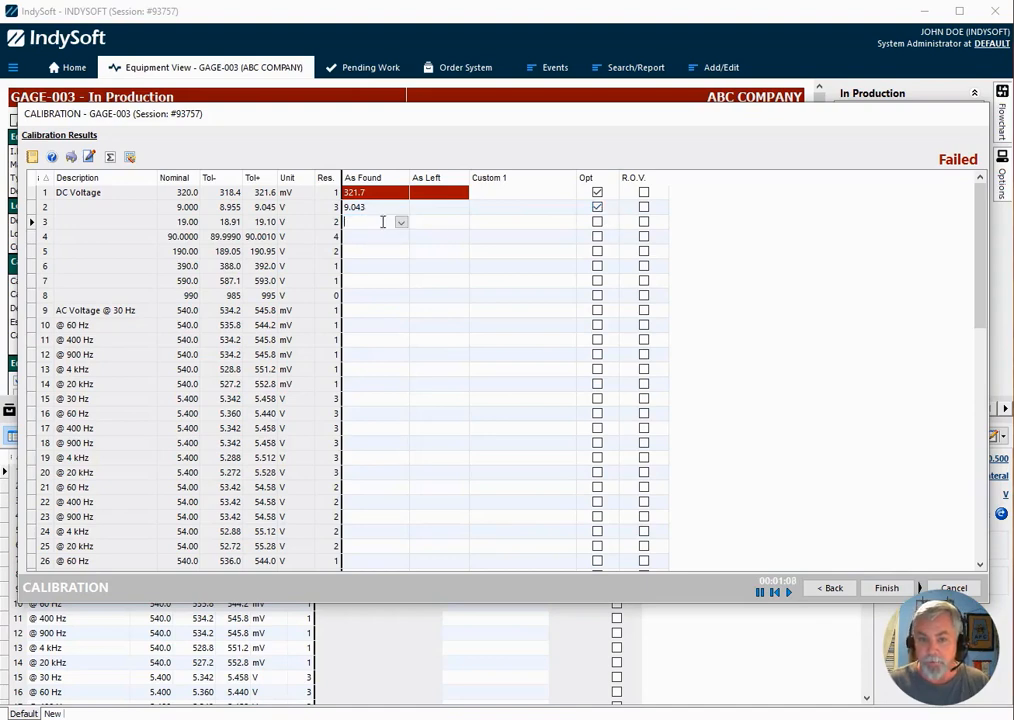